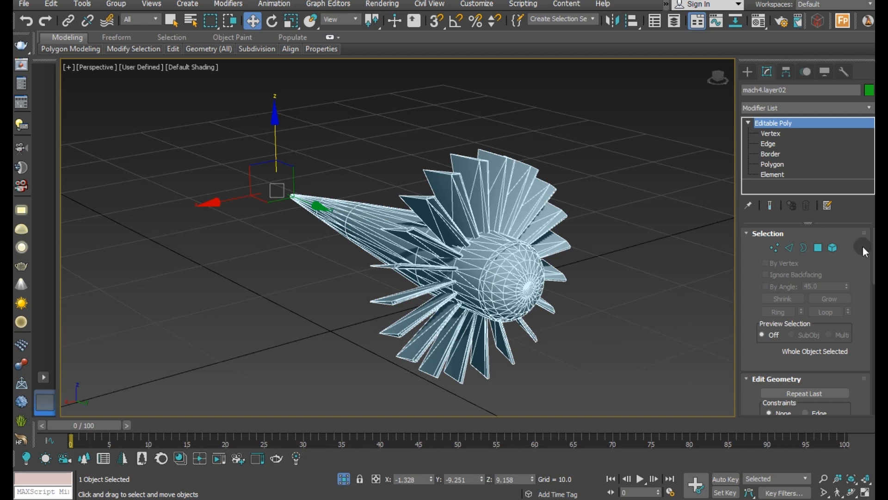
Select the fan's central cone element and set its polygon vertex color to near-black, RGB 8, 8, 8.
left_click(833, 248)
left_click(529, 277)
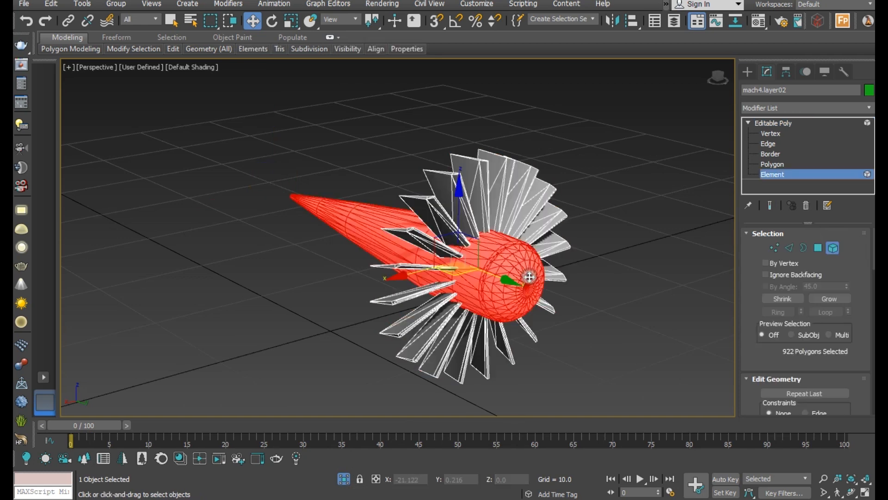
key("ctrl+a")
left_click_drag(763, 360, 779, 236)
left_click(519, 263)
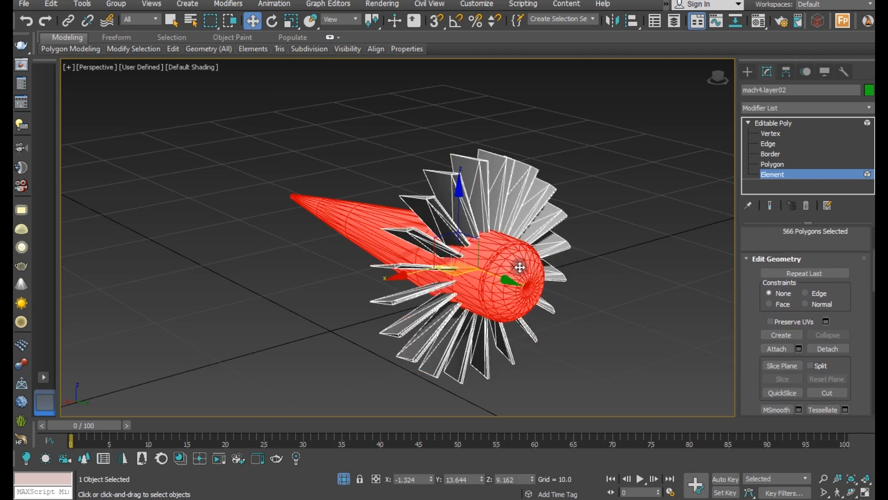
left_click(777, 259)
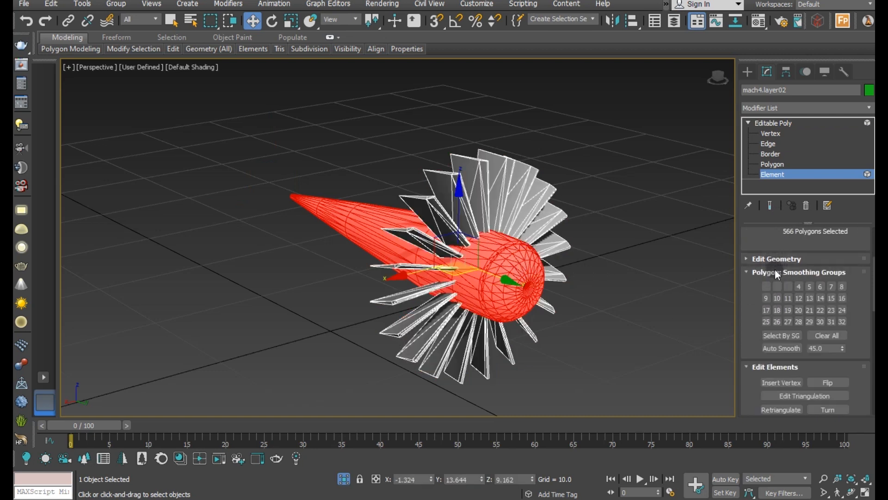
left_click(779, 273)
left_click(777, 285)
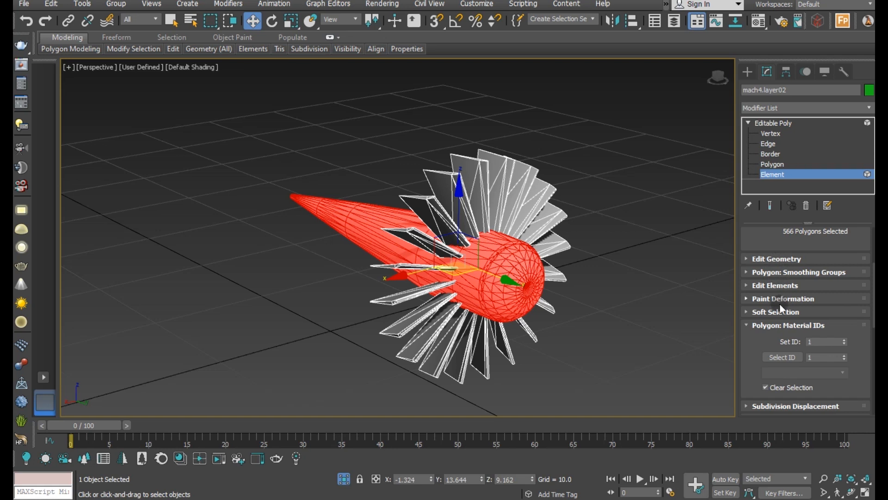
scroll(785, 341, "down", 3)
left_click(827, 380)
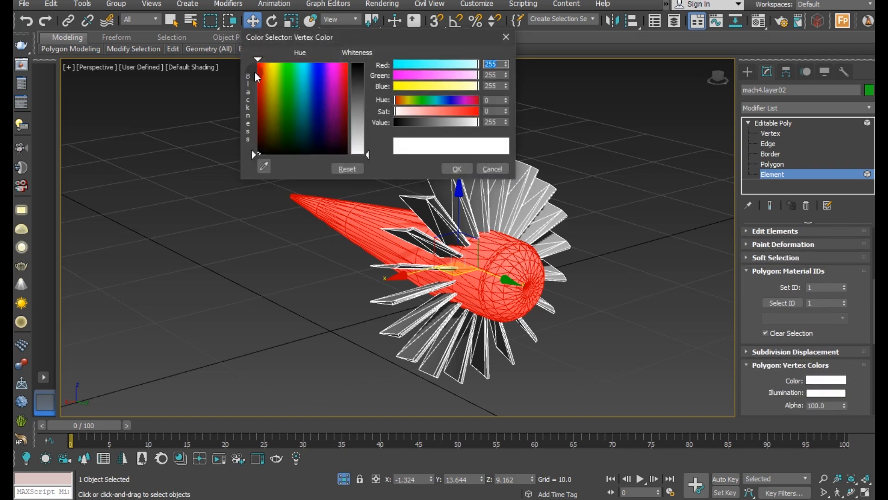
left_click_drag(318, 37, 196, 122)
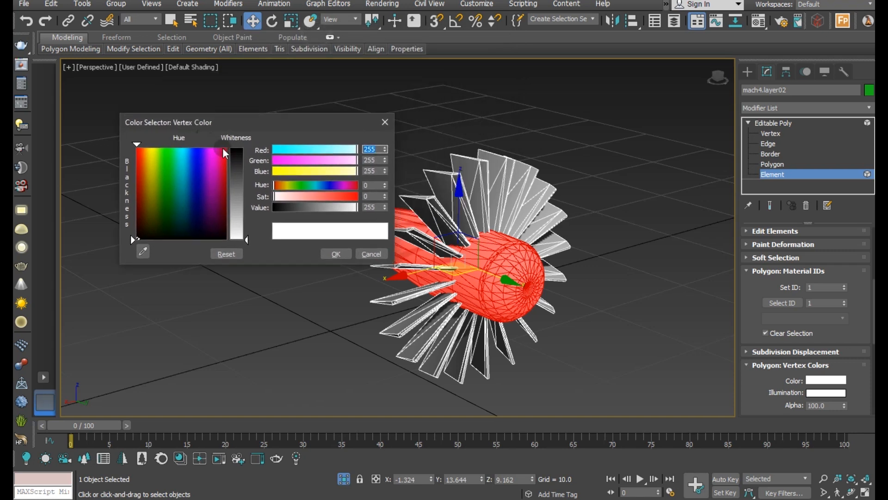
left_click(236, 151)
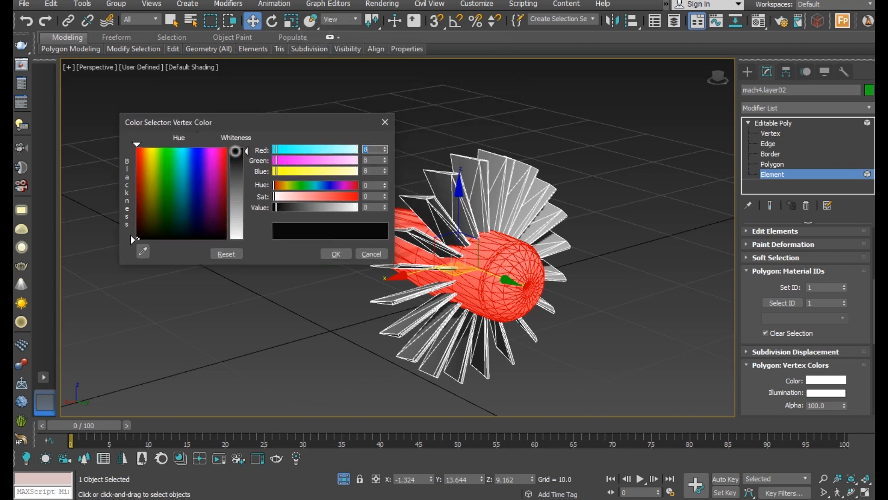
left_click(335, 254)
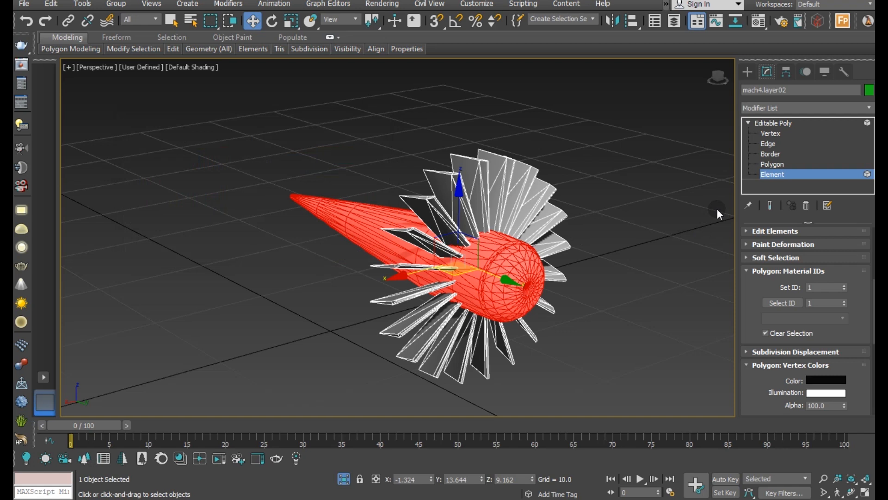
Invert the element selection to the fan blades, set their vertex color to grey RGB 191, 191, 191, and leave element editing.
key("ctrl+i")
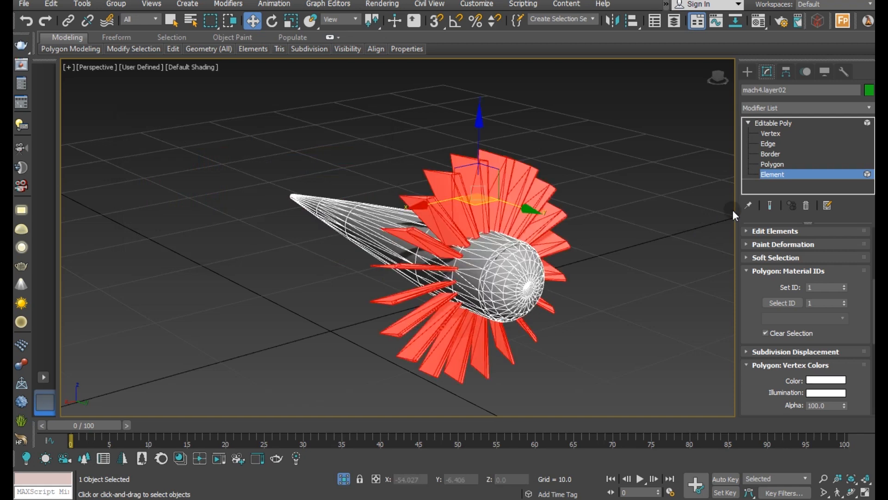
left_click(826, 382)
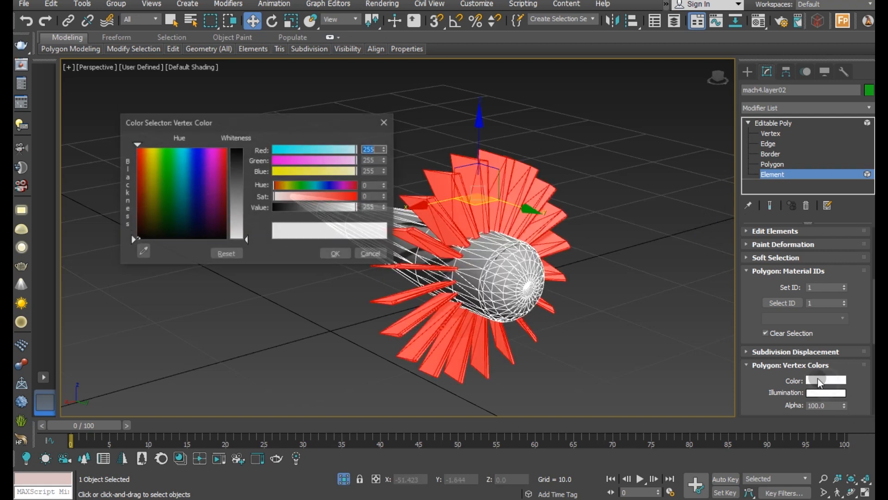
left_click(236, 221)
left_click_drag(237, 221, 236, 217)
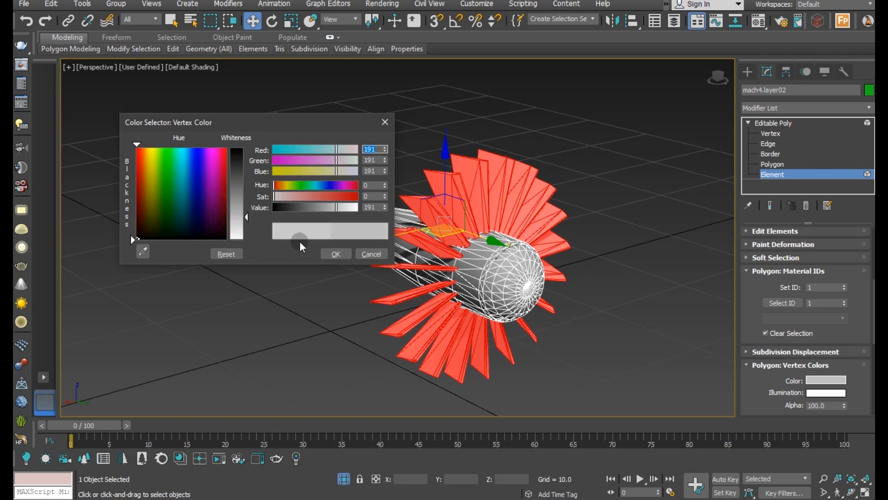
left_click(333, 254)
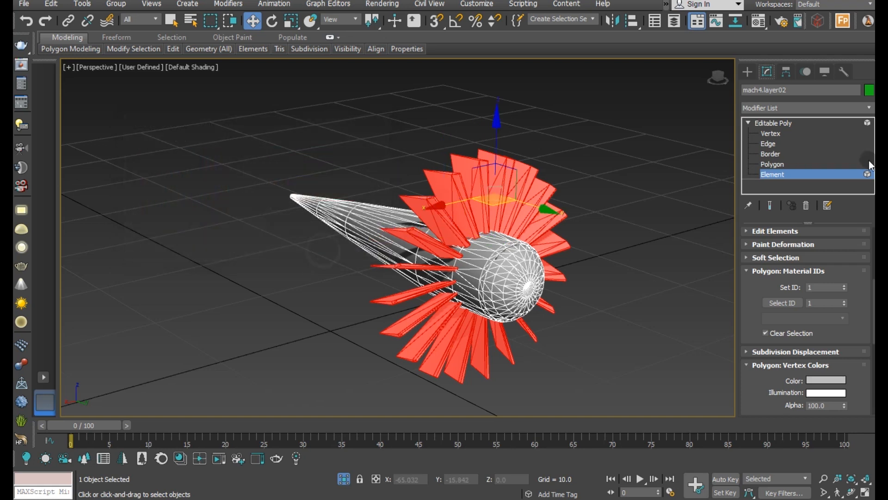
left_click(771, 123)
Bring back the full engine and isolate the outer casing object mach4.layer01.
left_click(346, 481)
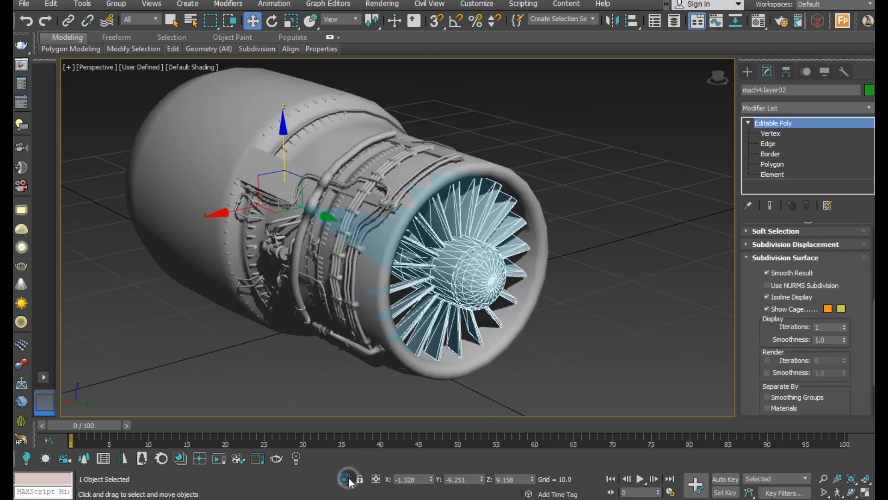
left_click(386, 319)
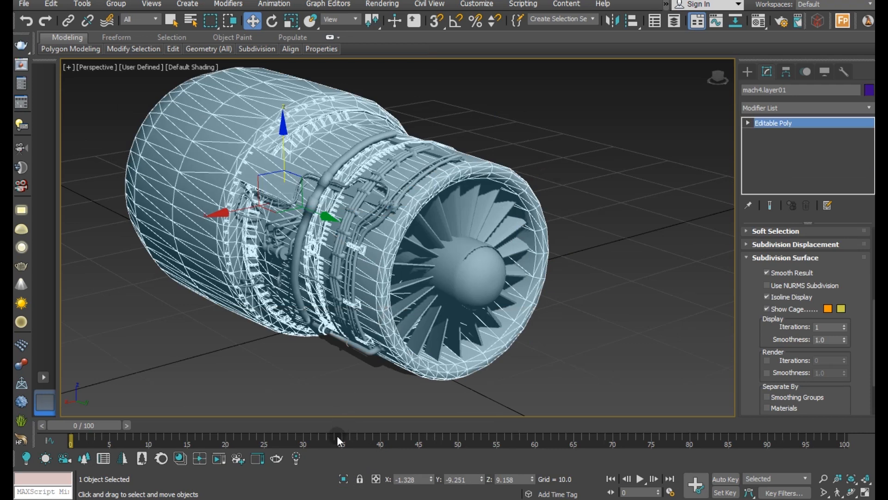
left_click(343, 481)
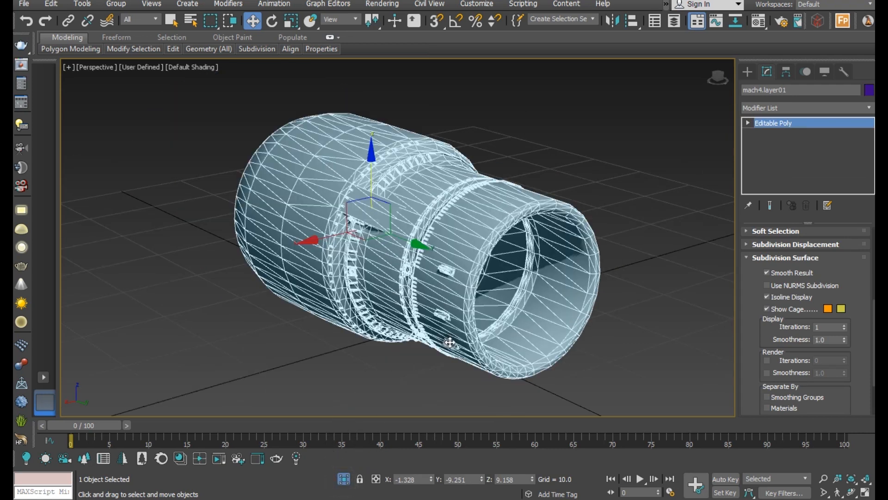
Select all elements of the casing, set their vertex color to red RGB 245, 10, 54, and leave element editing.
left_click(747, 123)
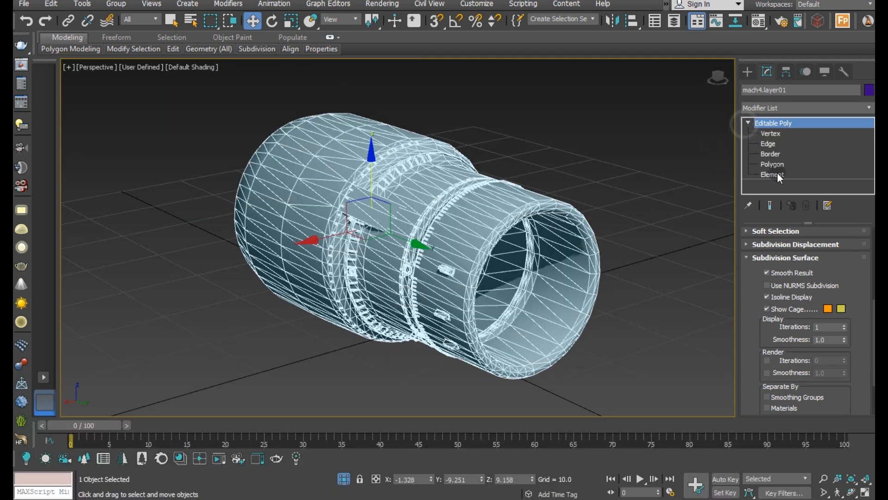
left_click(777, 175)
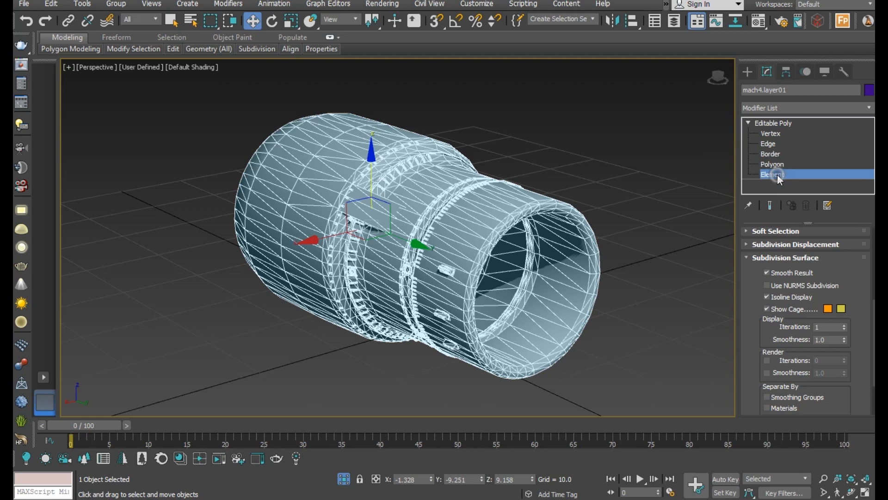
left_click(467, 253)
middle_click_drag(509, 249, 450, 238, "alt")
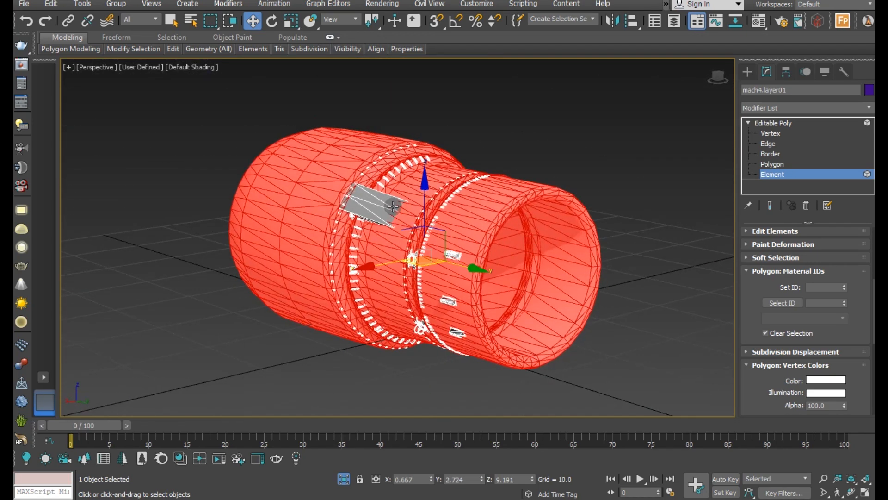
key("ctrl+a")
mouse_move(465, 273)
middle_mouse_down("alt")
mouse_move(456, 277)
mouse_move(479, 280)
middle_mouse_up("alt")
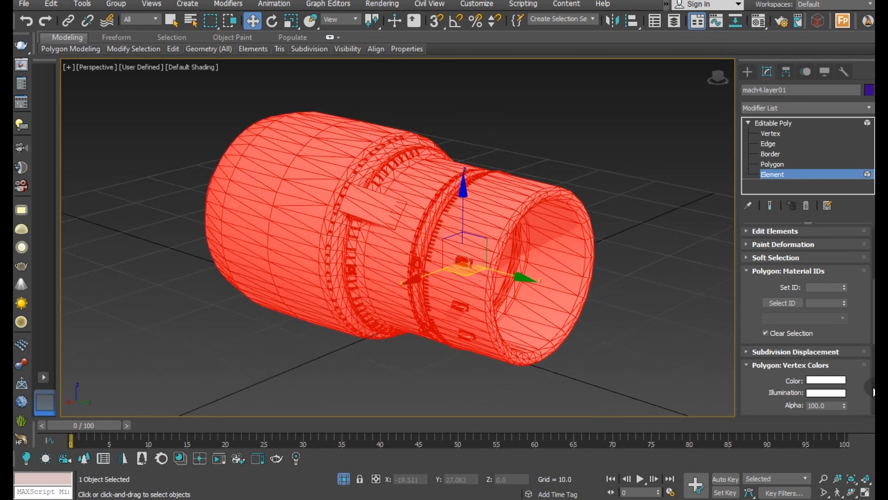
left_click(844, 380)
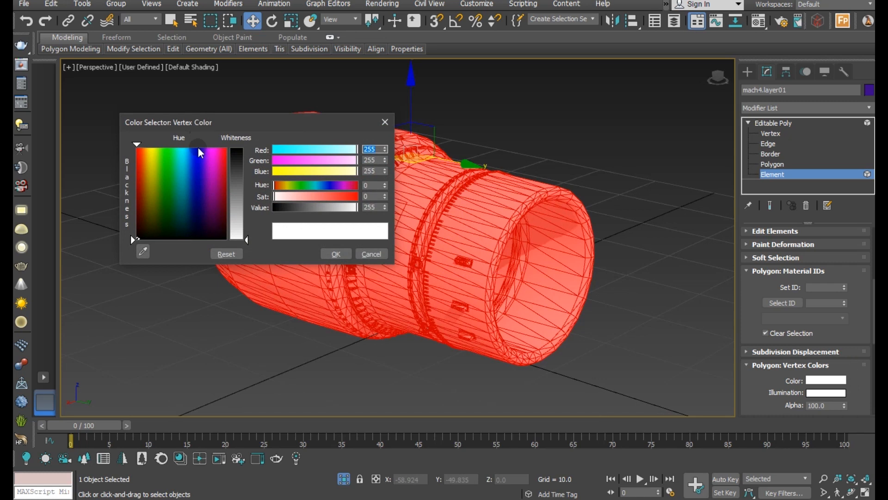
left_click(224, 152)
left_click(238, 153)
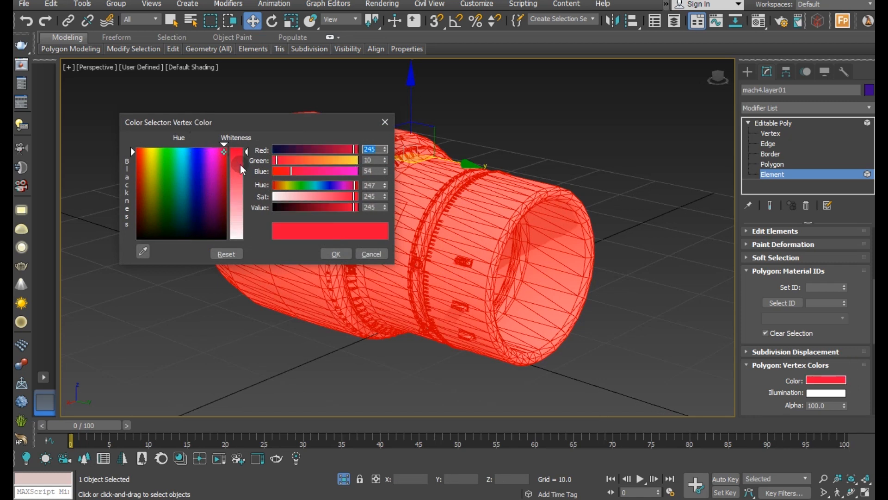
left_click(336, 255)
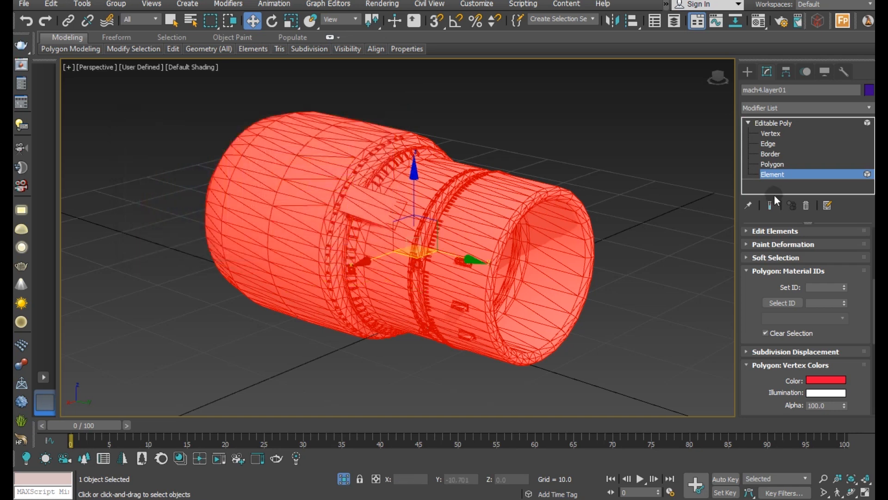
left_click(807, 124)
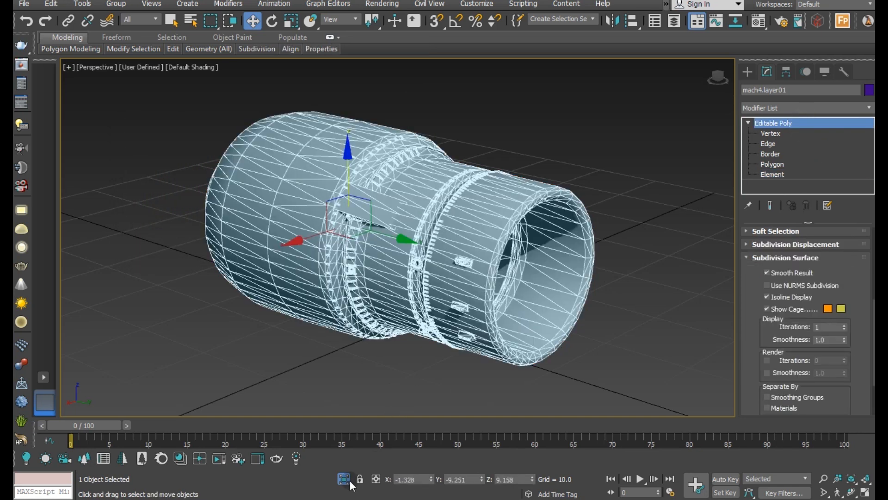
Bring back the full engine and isolate the external piping object mach4.layer03.
left_click(344, 480)
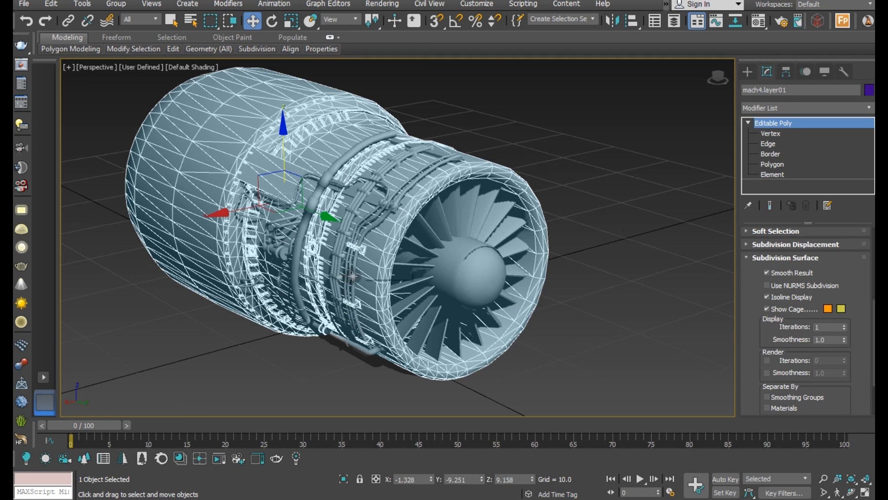
left_click(353, 275)
left_click(344, 479)
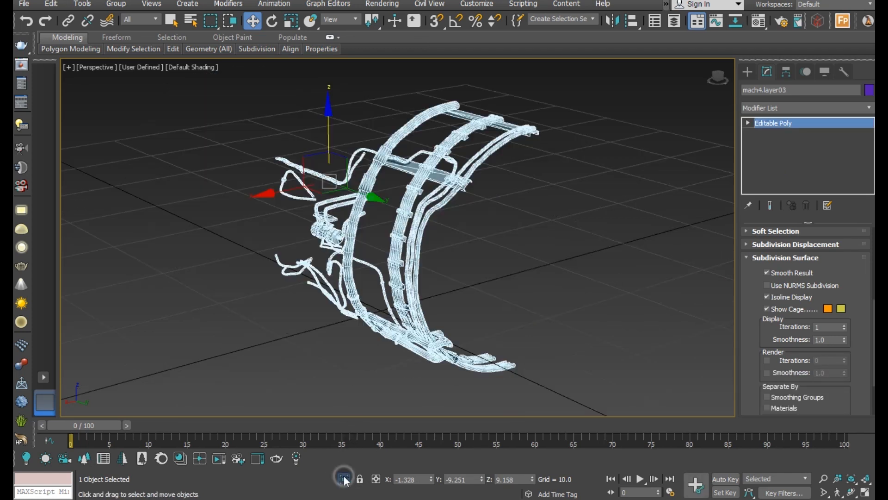
Select the clamped bundle of parallel pipes as an element and set its vertex color to magenta RGB 235, 13, 243.
left_click(748, 122)
left_click(773, 174)
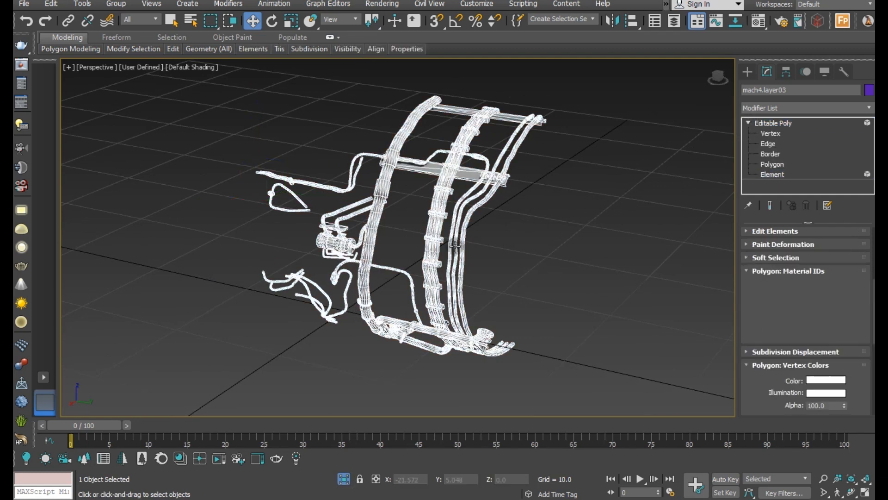
scroll(457, 236, "up", 5)
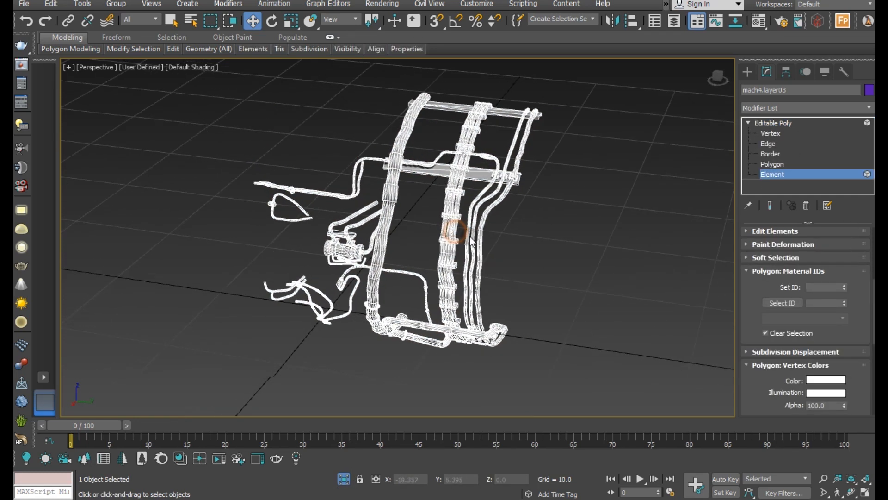
left_click(444, 241)
middle_click_drag(462, 240, 501, 259, "alt")
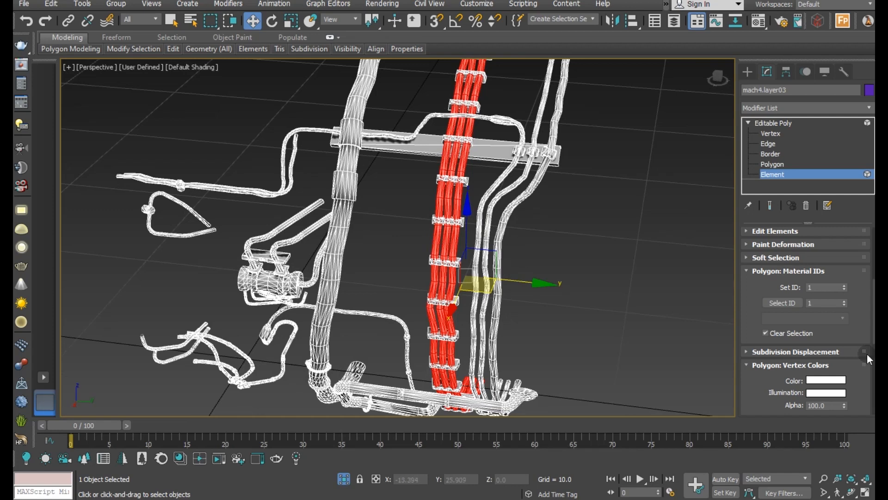
left_click(828, 380)
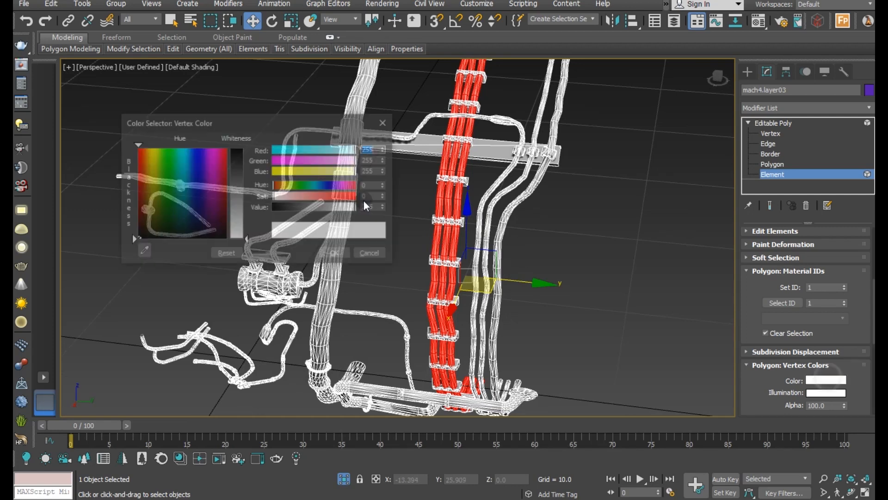
left_click(210, 152)
left_click(231, 152)
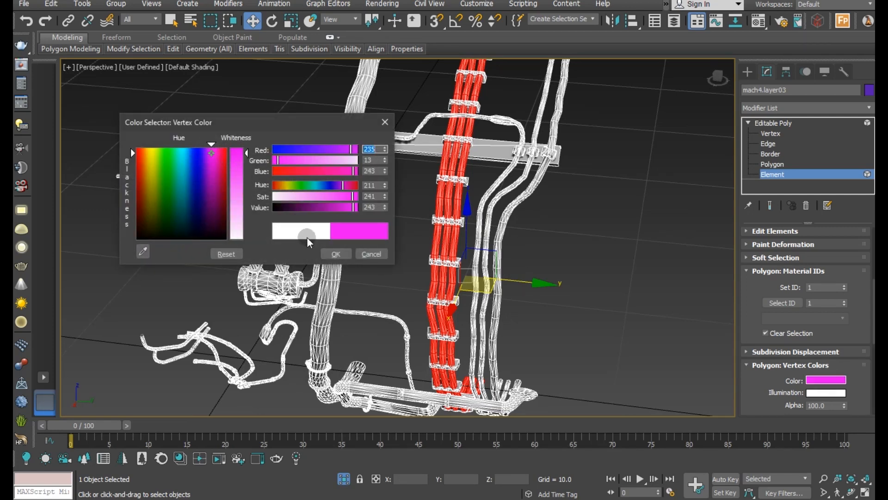
left_click(330, 253)
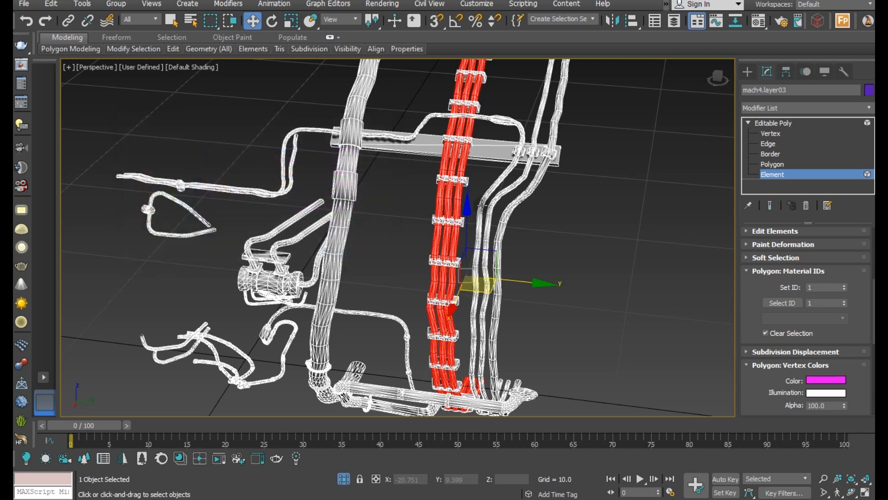
Select the thin pipe element beside the clamped bundle and set its vertex color to blue RGB 32, 22, 235.
left_click(494, 203)
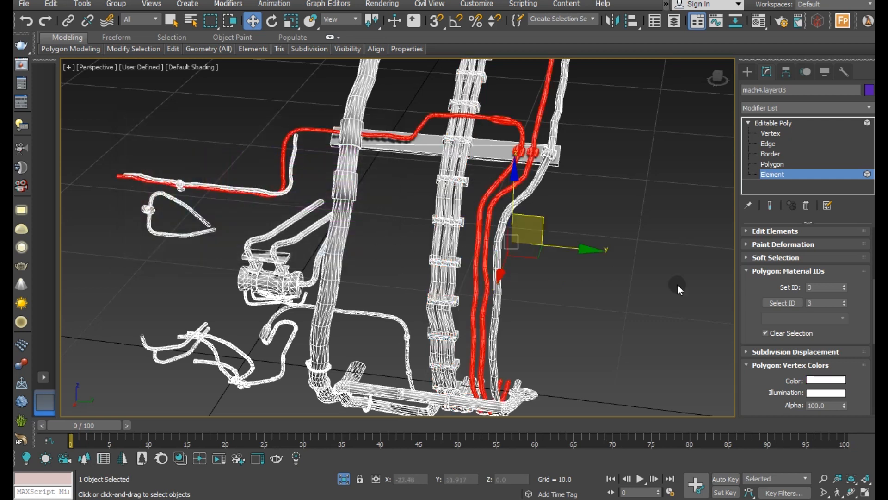
left_click(826, 380)
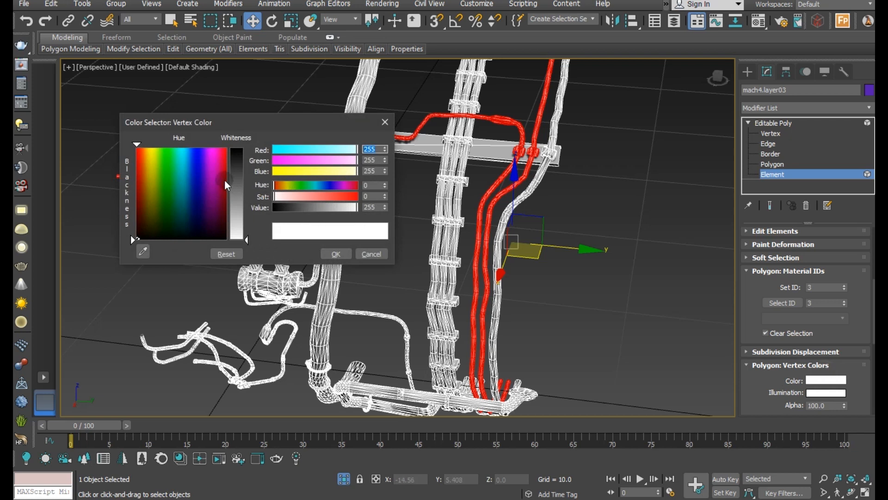
left_click(197, 156)
left_click(246, 156)
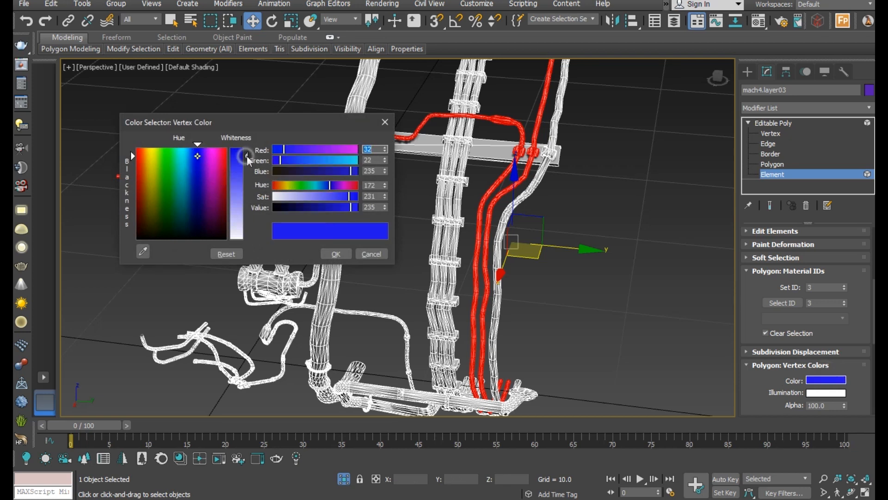
left_click(334, 254)
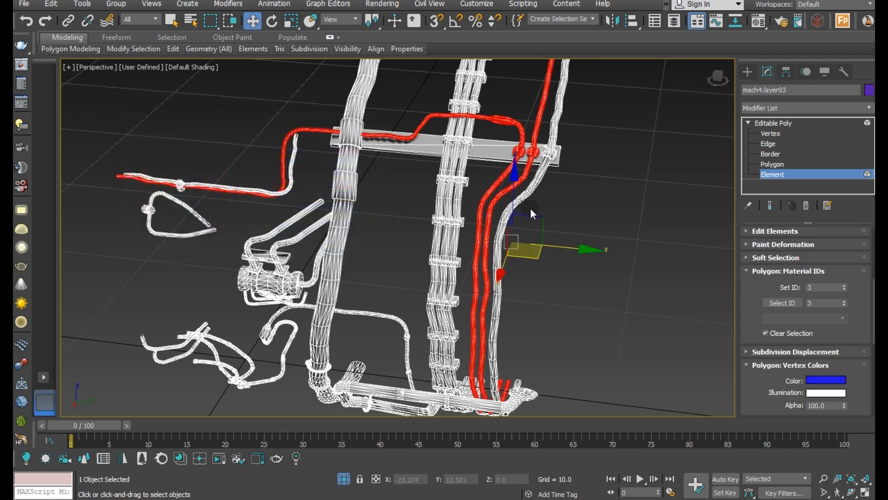
Select the outermost thin pipe running beside the clamped bundle as an element and set its vertex color to cyan RGB 17, 204, 238.
left_click(523, 197)
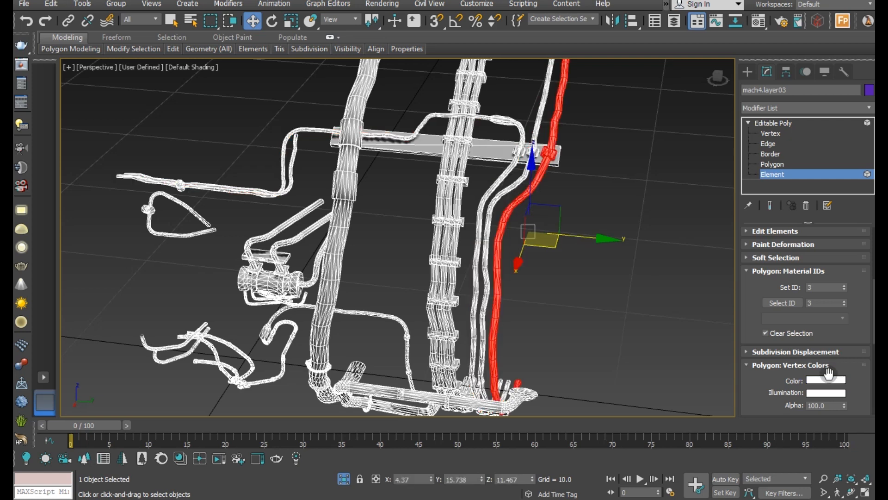
left_click(828, 380)
left_click(184, 154)
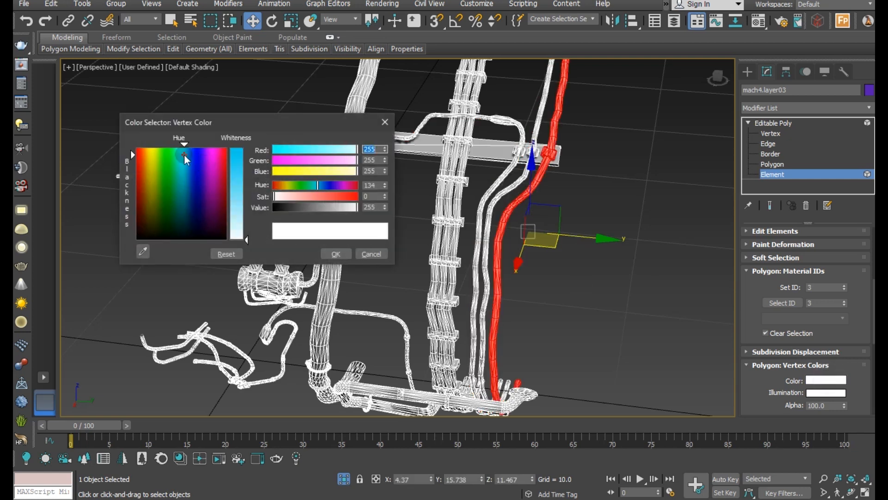
left_click(239, 155)
left_click(335, 252)
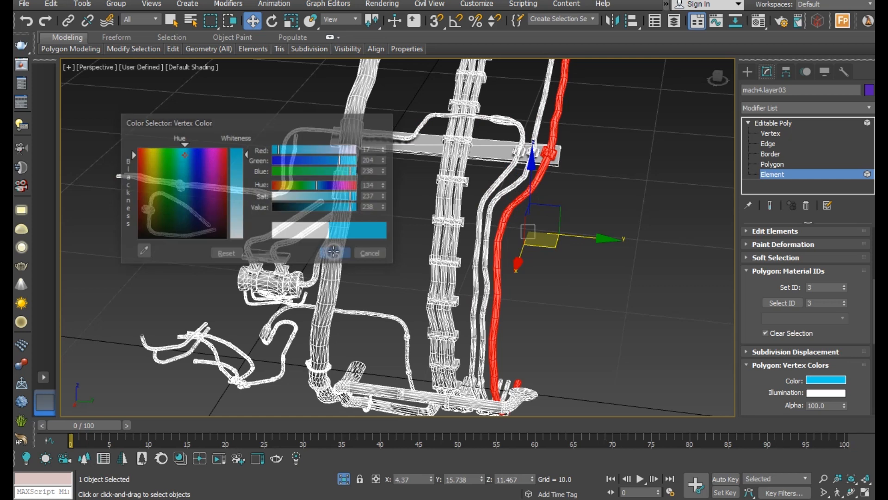
Select the thick curved pipe as an element and set its vertex color to green.
left_click(342, 237)
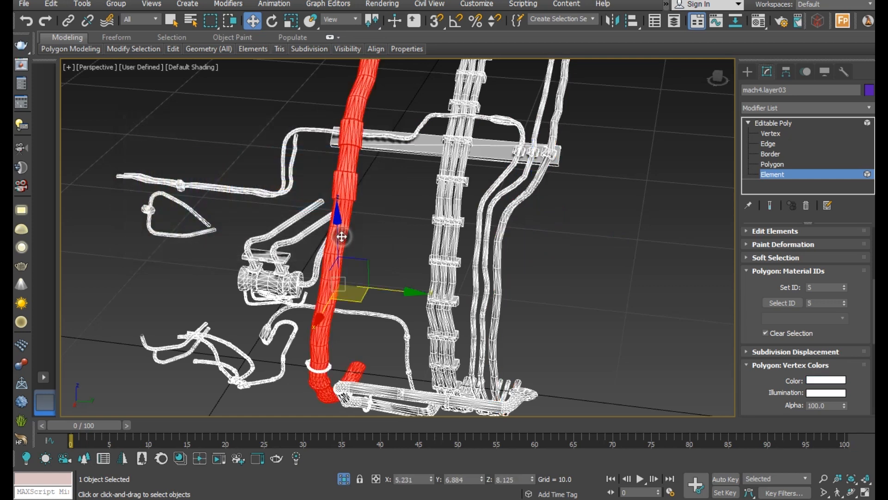
middle_click_drag(357, 243, 414, 238, "alt")
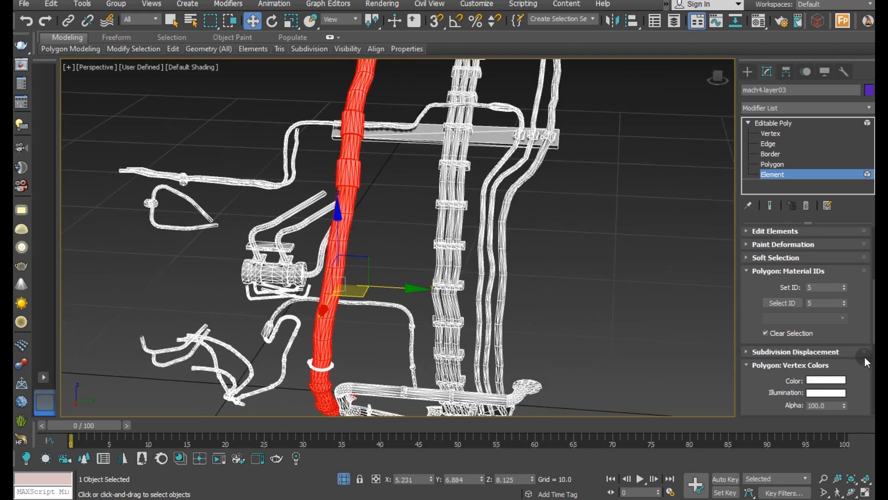
left_click(826, 379)
left_click(174, 152)
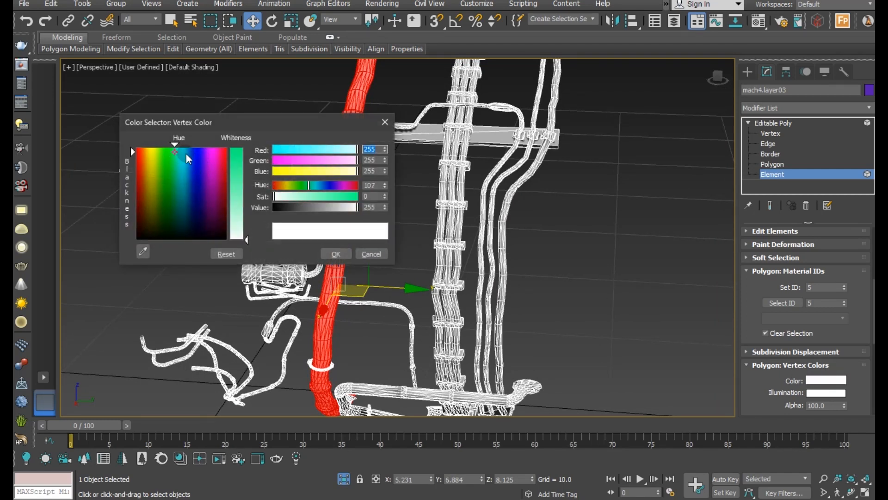
left_click(235, 155)
left_click(335, 253)
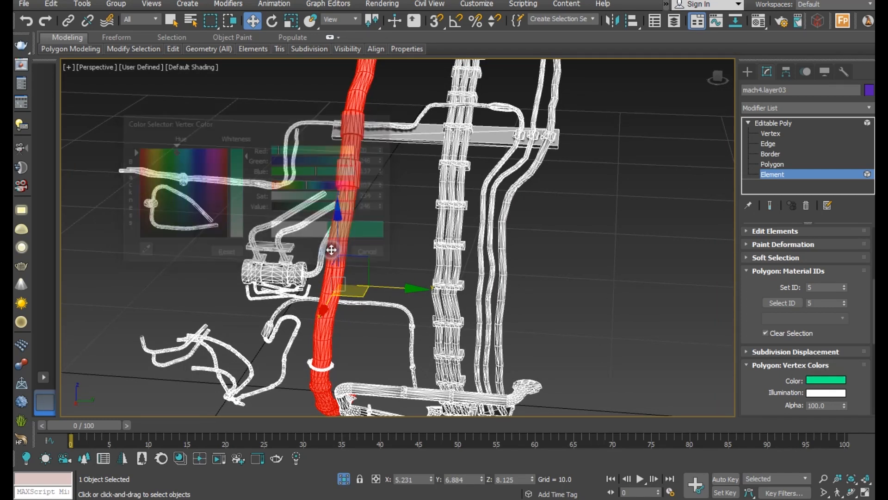
Select all remaining uncolored piping elements by inverting the selection and set their vertex color to pale yellow-green RGB 227, 249, 166.
left_click_drag(518, 273, 545, 273, "ctrl")
middle_click_drag(545, 273, 529, 265, "alt")
key("ctrl+i")
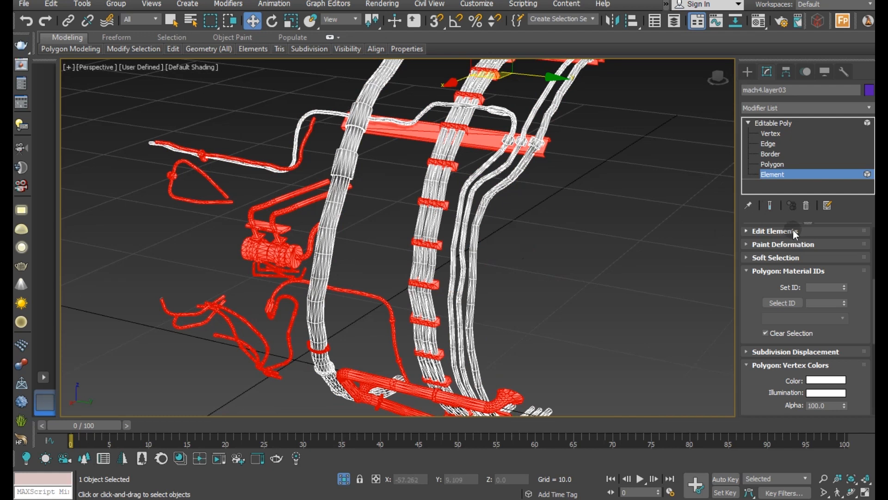
left_click(828, 379)
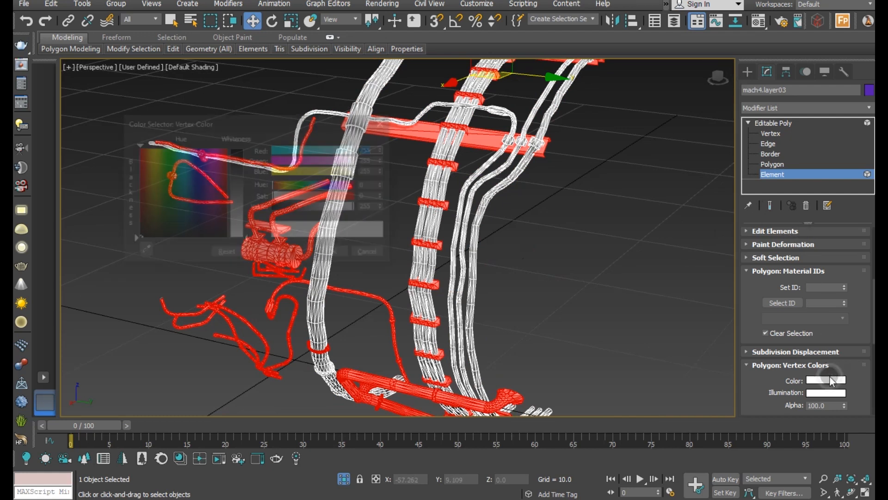
left_click(159, 155)
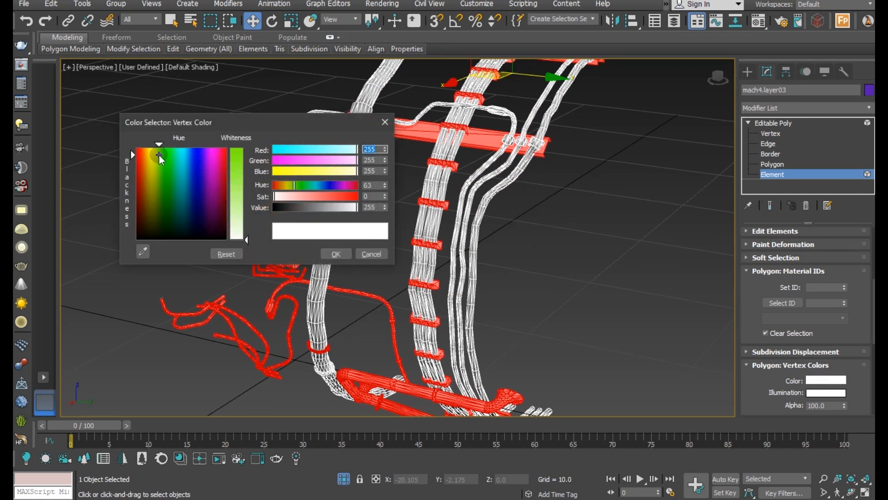
left_click(242, 207)
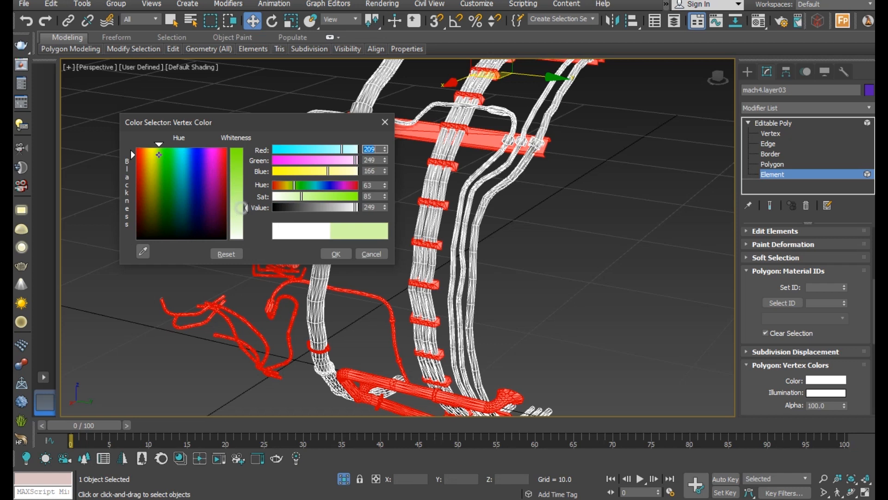
left_click(157, 154)
left_click(156, 155)
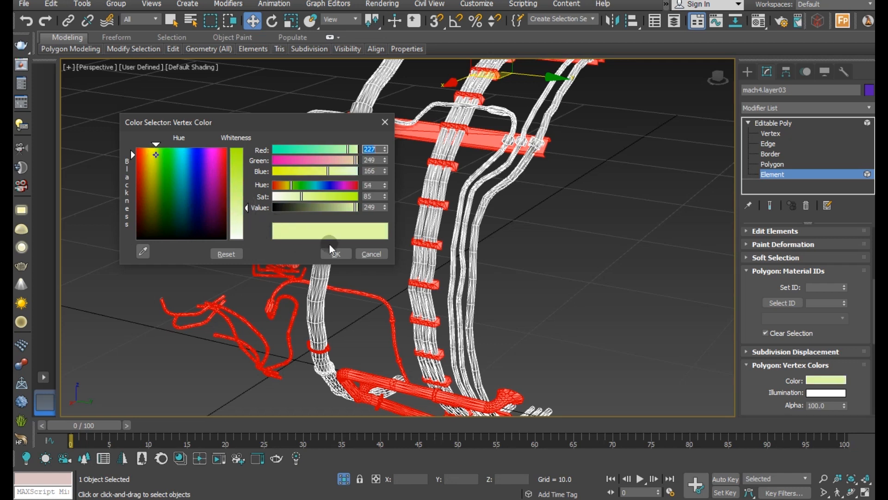
left_click(337, 254)
Leave element editing of the piping object and end its isolation to bring back the full engine.
scroll(338, 248, "down", 5)
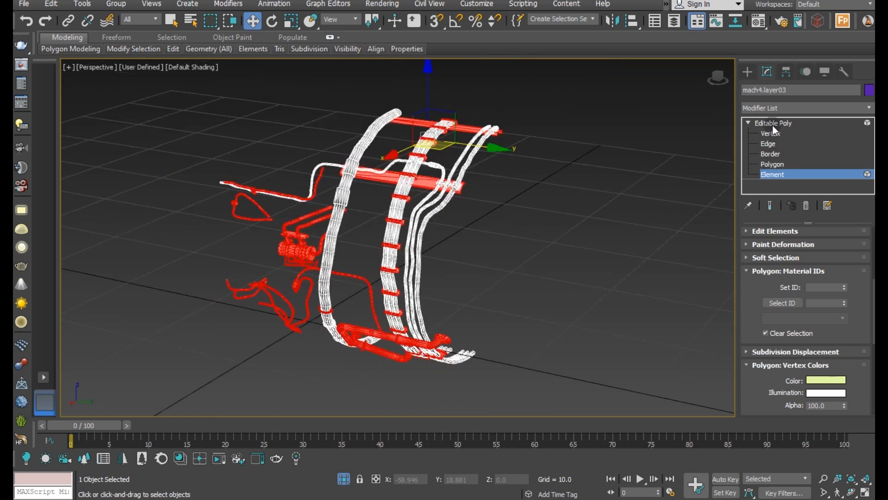
left_click(810, 124)
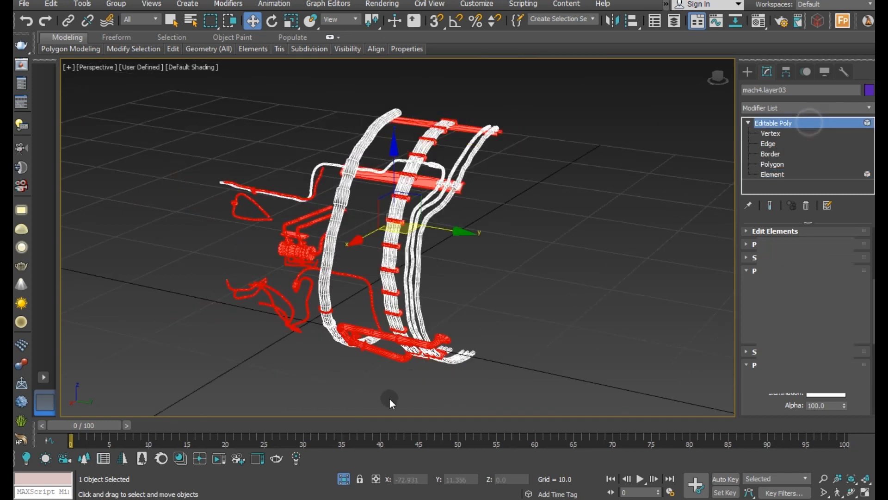
left_click(345, 479)
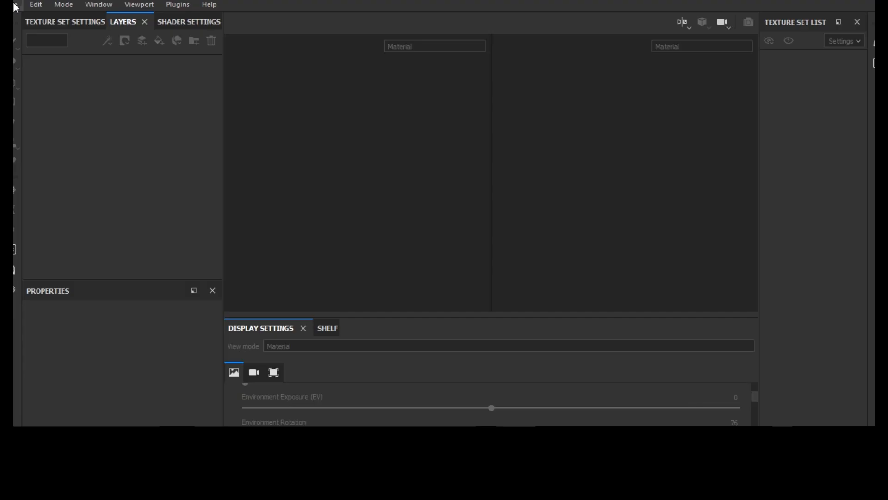
Switch to Substance Painter and create a new project from the mesh file Engine.FBX at 1024 document resolution.
left_click(14, 5)
left_click(16, 21)
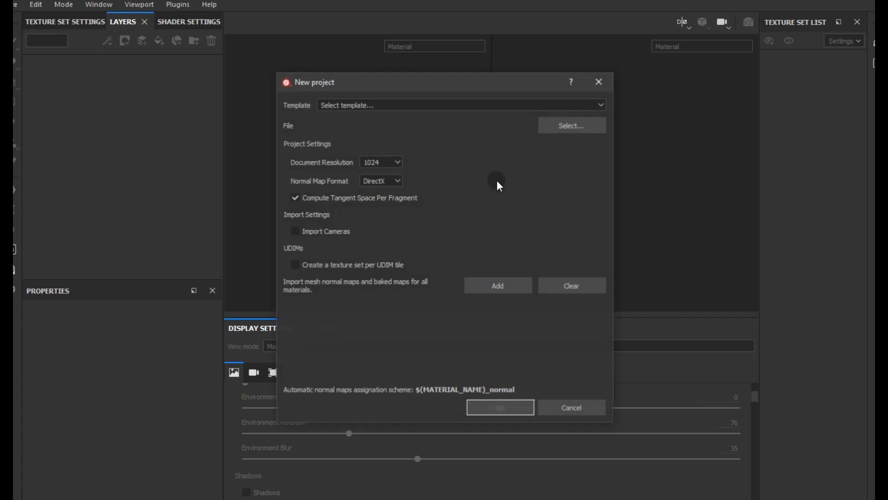
left_click(565, 126)
scroll(407, 217, "down", 3)
double_click(425, 296)
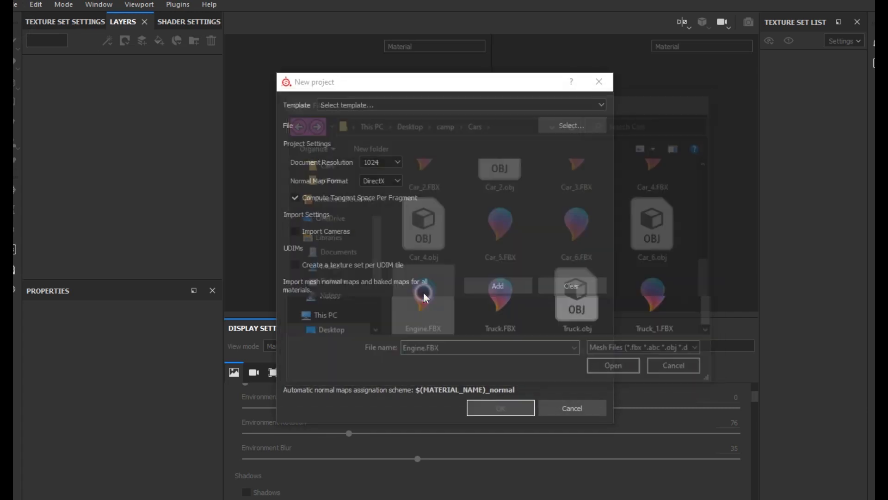
left_click(499, 410)
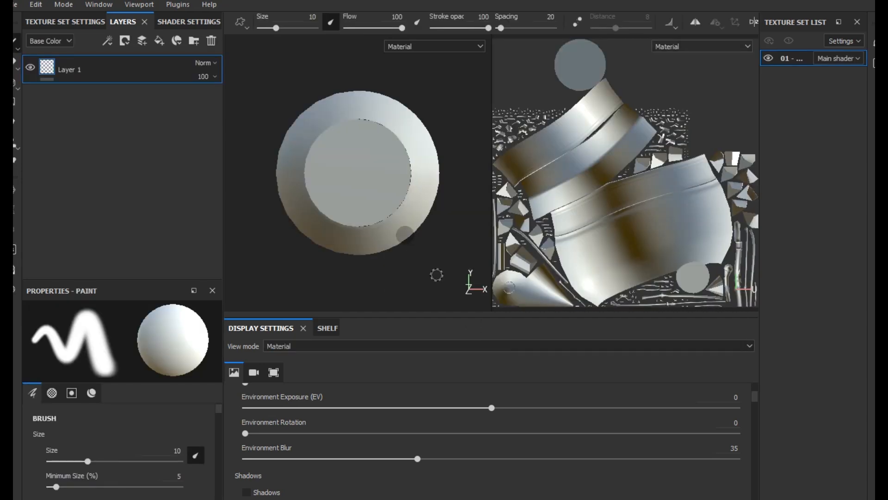
Enlarge the 3D view over the UV view and turn the engine to show its fan and side piping.
left_click_drag(492, 234, 787, 235)
scroll(500, 230, "down", 3)
left_click_drag(500, 230, 860, 234, "alt")
scroll(497, 179, "down", 6)
left_click_drag(496, 179, 546, 180, "alt")
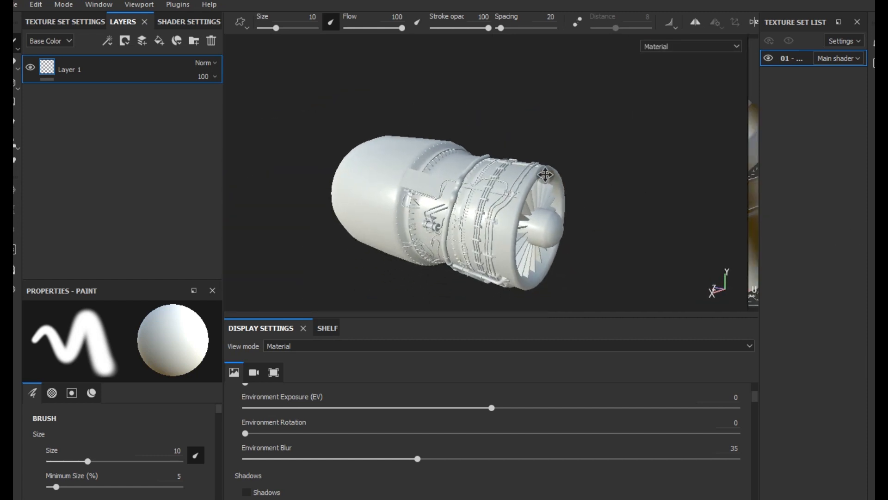
middle_click_drag(545, 181, 541, 172, "alt")
left_click_drag(540, 174, 505, 190, "alt")
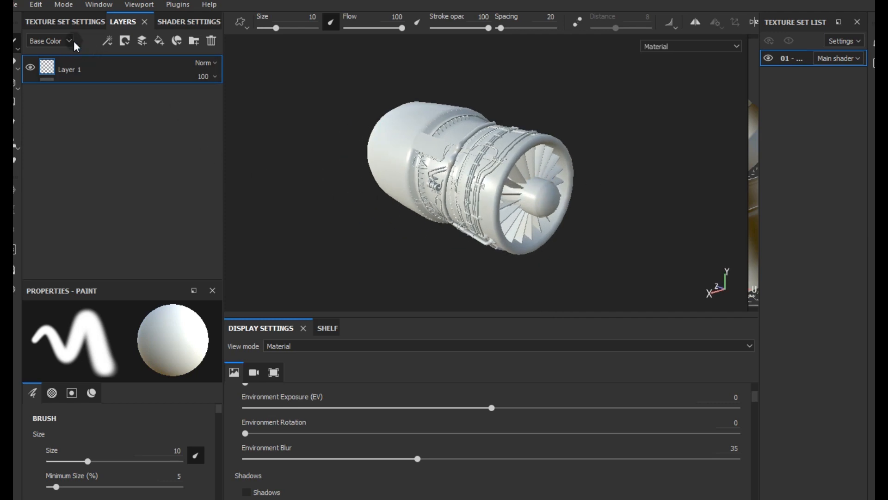
Bake all mesh maps of the engine's texture set with an output size of 1024.
left_click(67, 27)
left_click(174, 238)
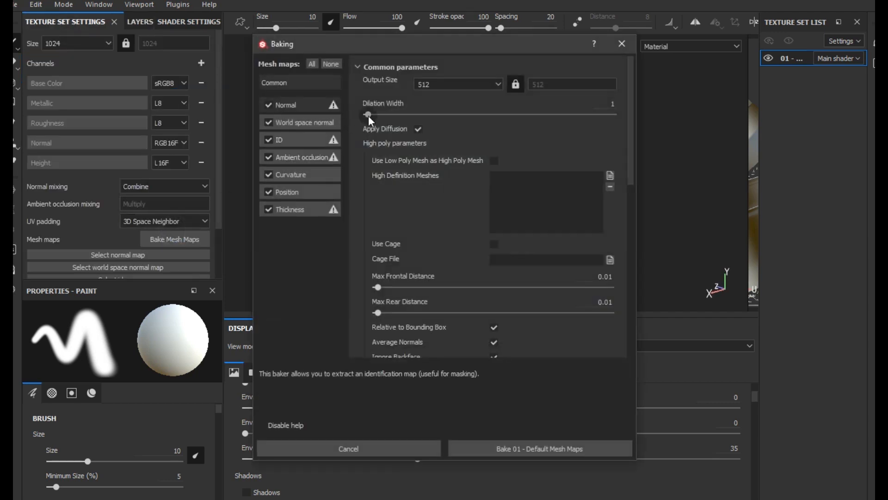
left_click(431, 87)
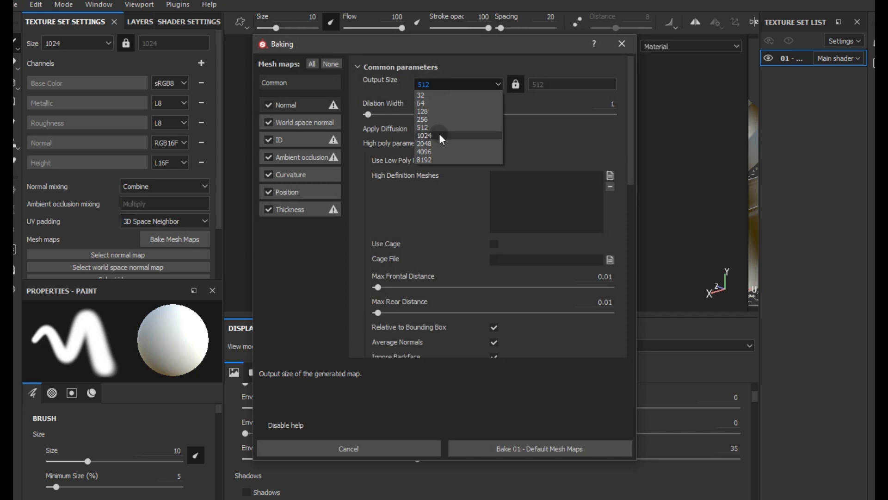
left_click(439, 135)
left_click(503, 448)
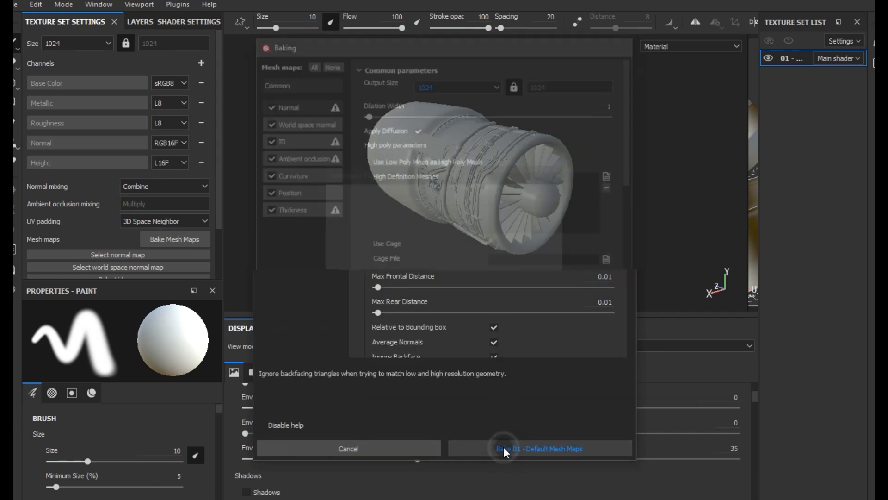
left_click(491, 381)
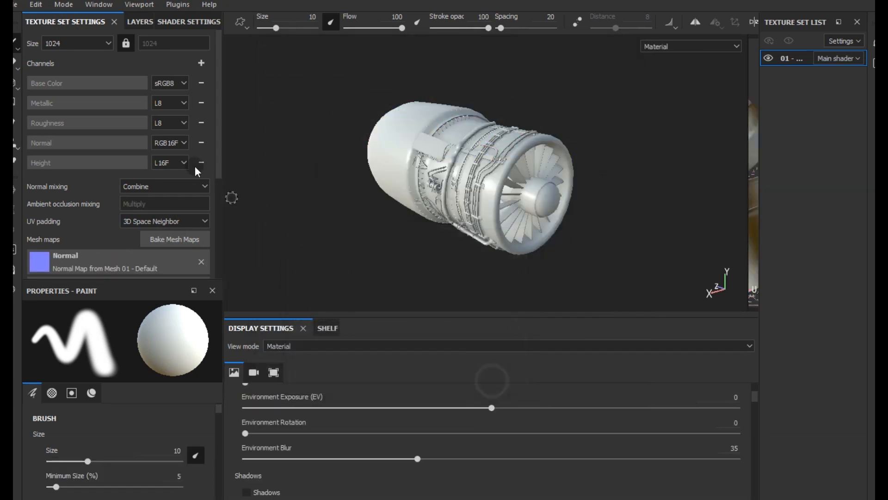
Add two fill layers above Layer 1 and leave only the color channel active on the upper one.
left_click(158, 23)
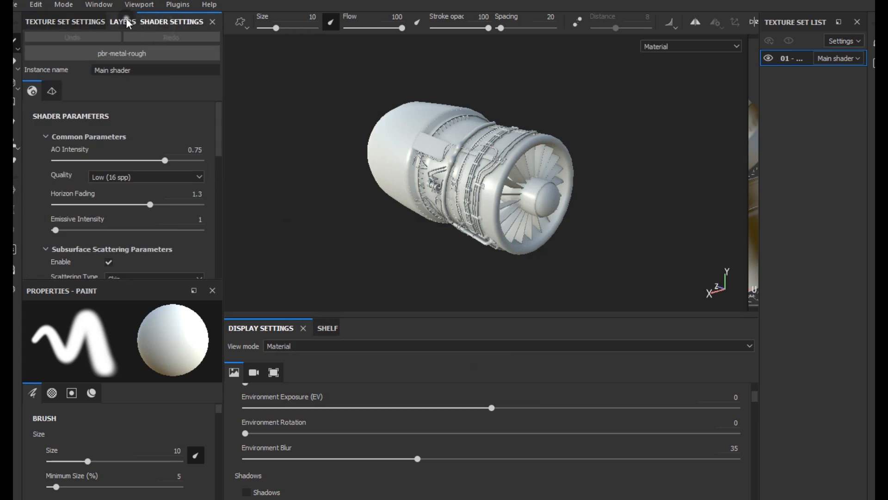
left_click(125, 20)
left_click(157, 42)
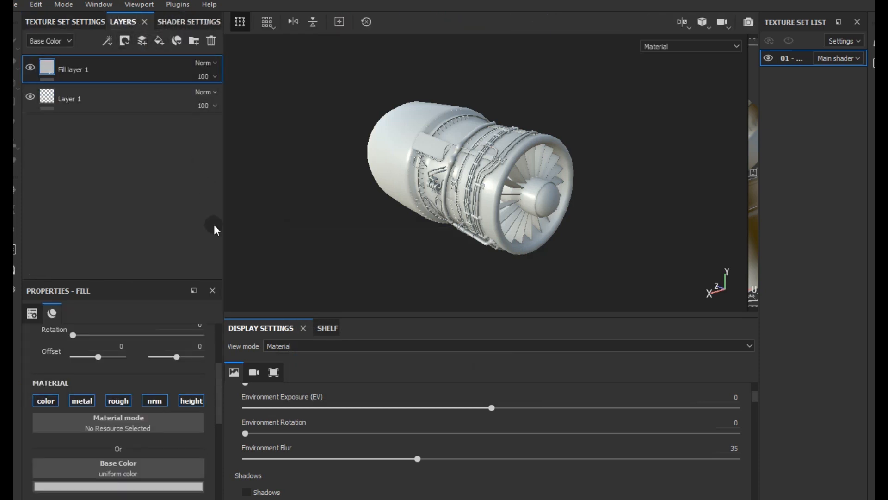
left_click(158, 42)
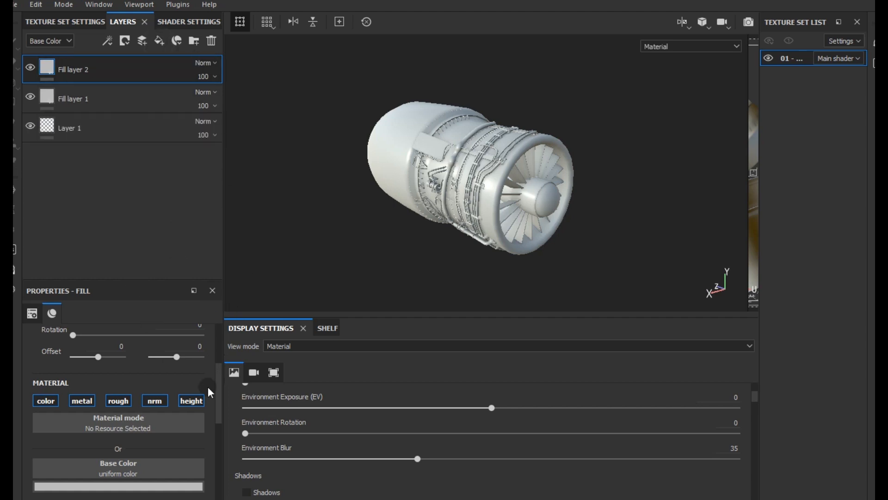
left_click(149, 400)
left_click(118, 400)
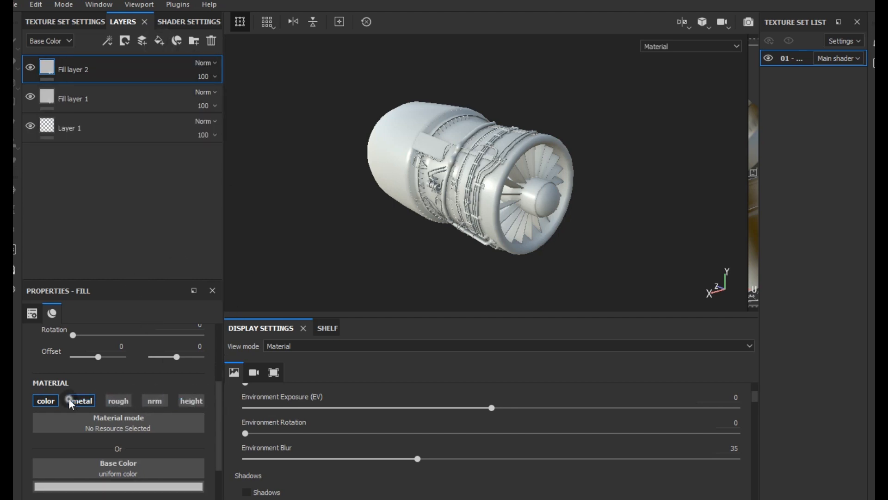
left_click(71, 400)
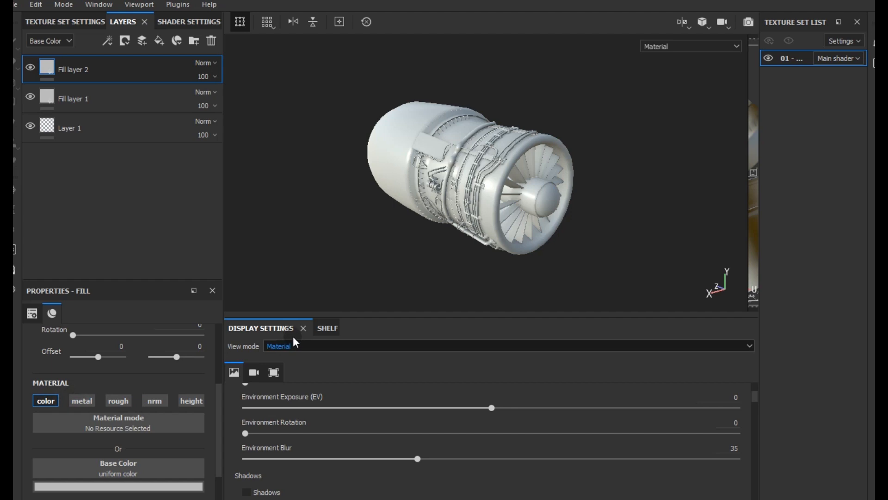
Enable shadows in the viewport and rotate the environment lighting to 77.
left_click(247, 492)
right_click_drag(470, 275, 596, 270, "shift")
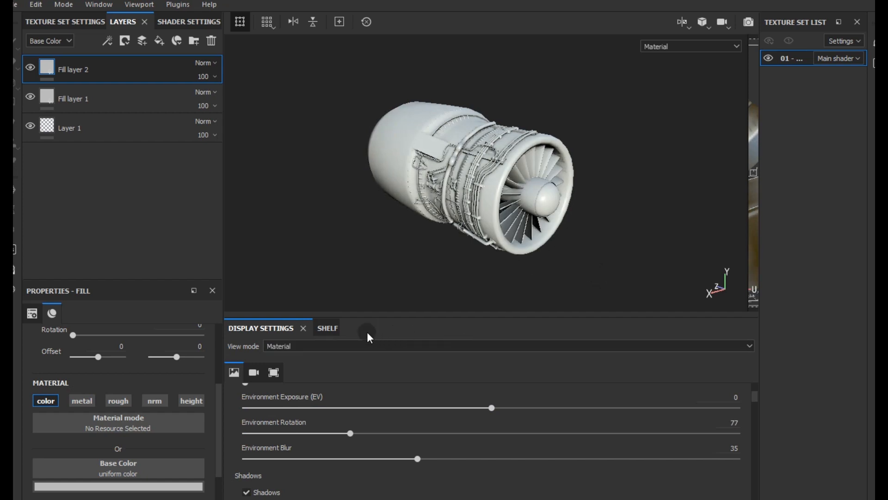
Assign the baked ambient occlusion map as Fill layer 2's base color and set the layer's blending mode to Multiply.
left_click(328, 328)
left_click_drag(344, 388, 137, 466)
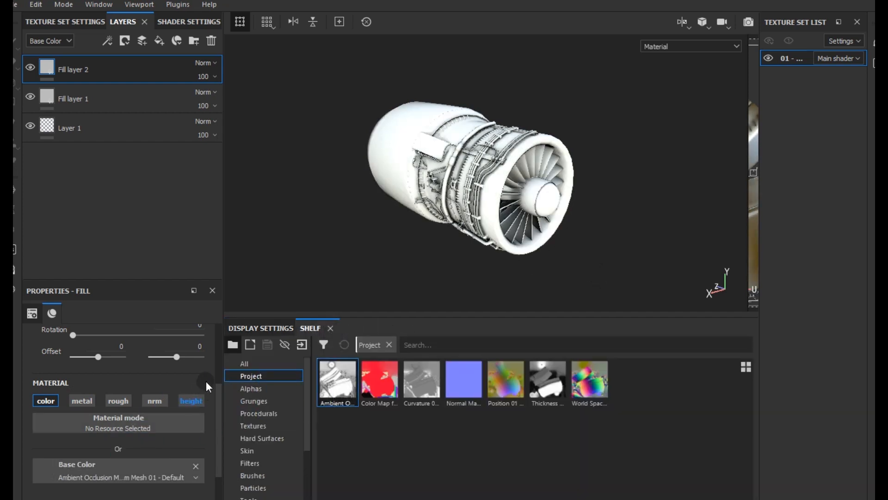
left_click(207, 62)
left_click(220, 123)
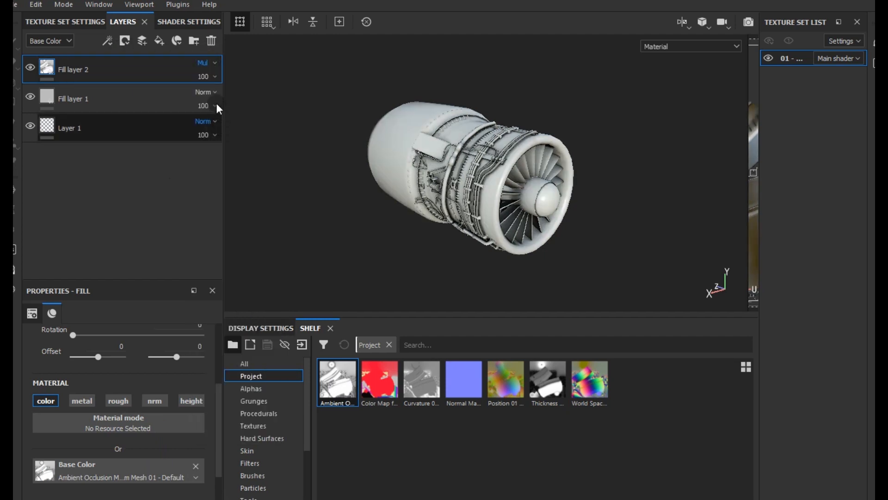
Set Fill layer 2's opacity to 36 and toggle its visibility off and on to compare the effect.
left_click(206, 77)
left_click(214, 97)
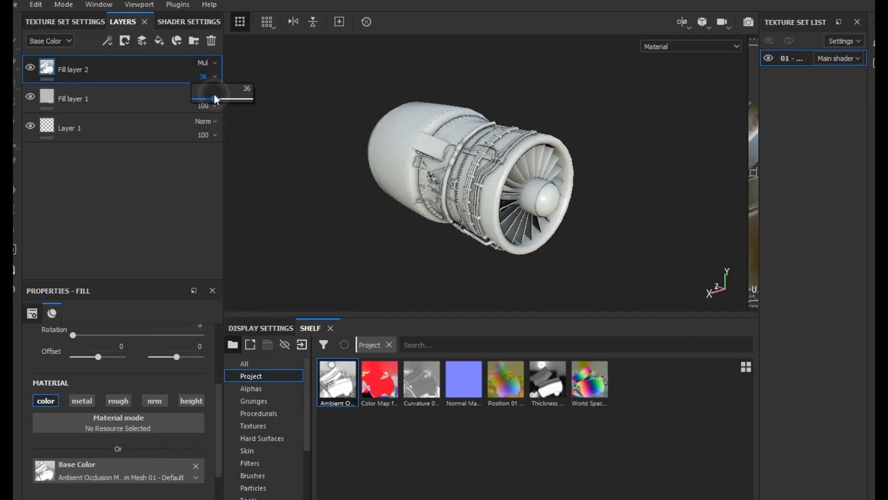
left_click(268, 171)
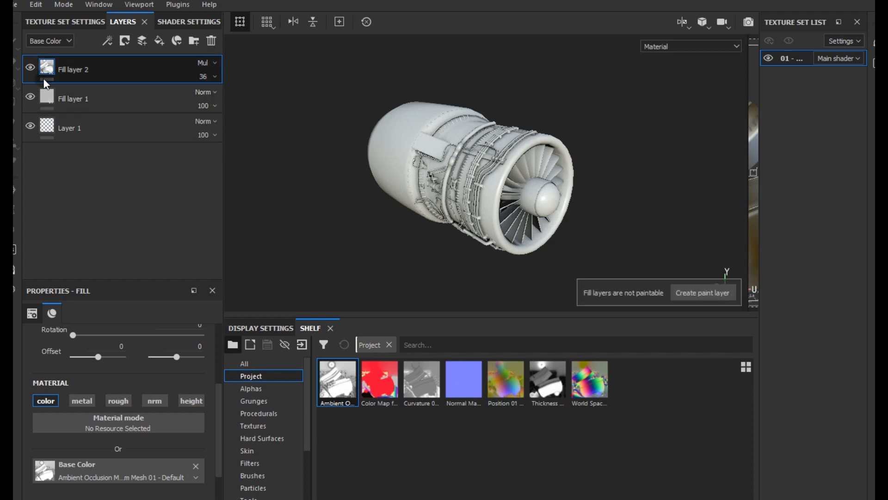
left_click(30, 68)
left_click(30, 67)
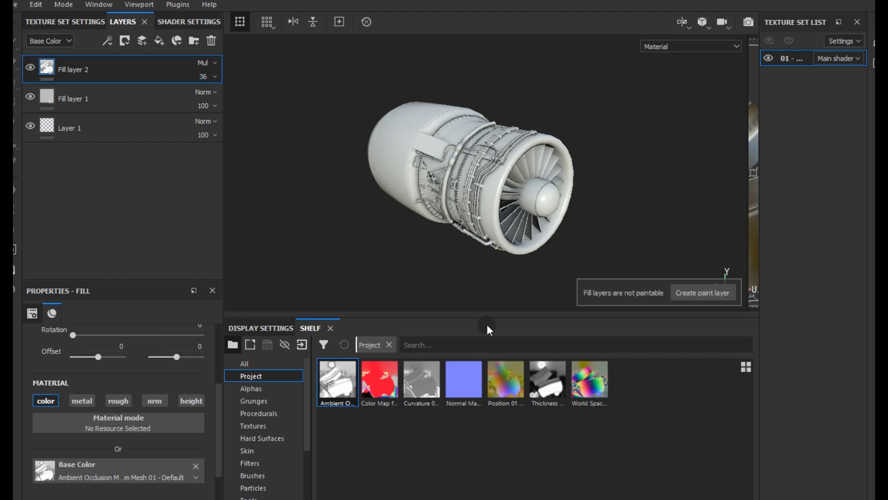
Assign the baked color map as Fill layer 1's base color and set its metallic to 0.5914 and roughness to 0.5019.
left_click(131, 110)
left_click_drag(377, 390, 144, 466)
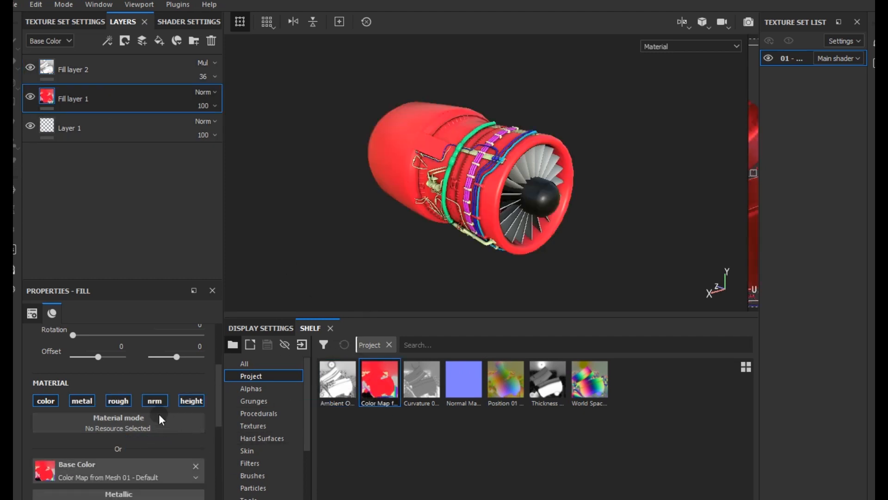
scroll(80, 398, "down", 3)
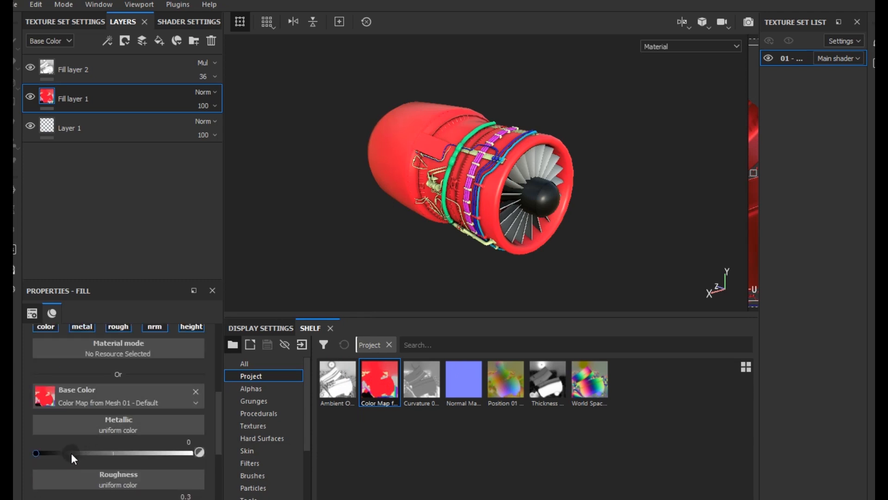
mouse_move(75, 453)
left_mouse_down()
mouse_move(126, 453)
mouse_move(107, 471)
mouse_move(115, 471)
left_mouse_up()
scroll(126, 453, "down", 1)
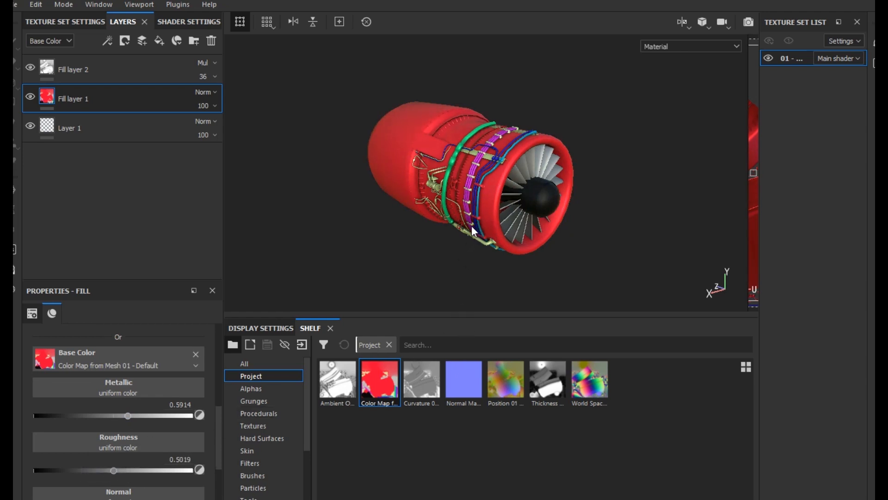
mouse_move(458, 225)
left_mouse_down("alt")
mouse_move(446, 214)
mouse_move(442, 220)
mouse_move(479, 219)
mouse_move(459, 224)
left_mouse_up("alt")
scroll(492, 216, "up", 1)
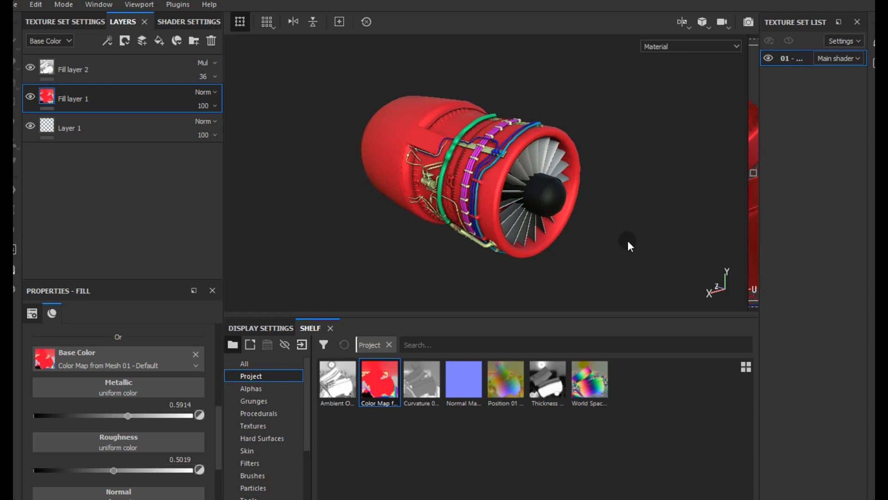
Switch to Iray rendering and darken the environment's clear color to 0.004 for R, G and B.
key("F10")
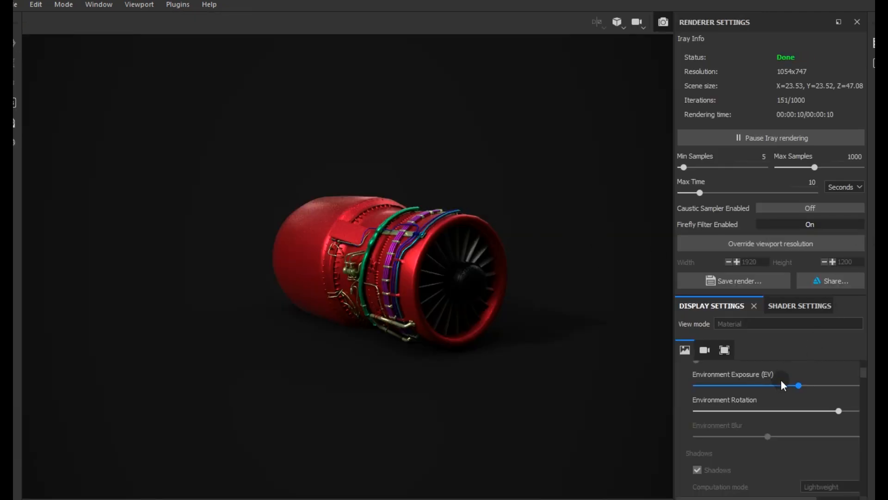
scroll(750, 407, "down", 5)
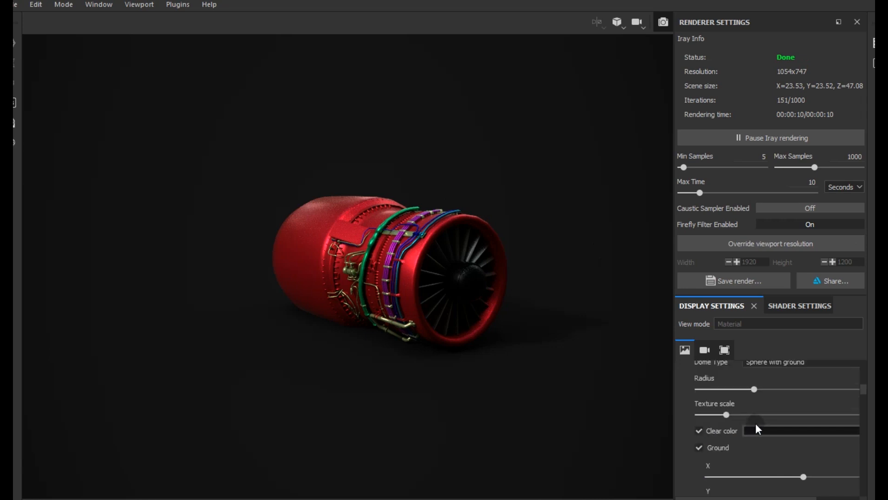
left_click(756, 429)
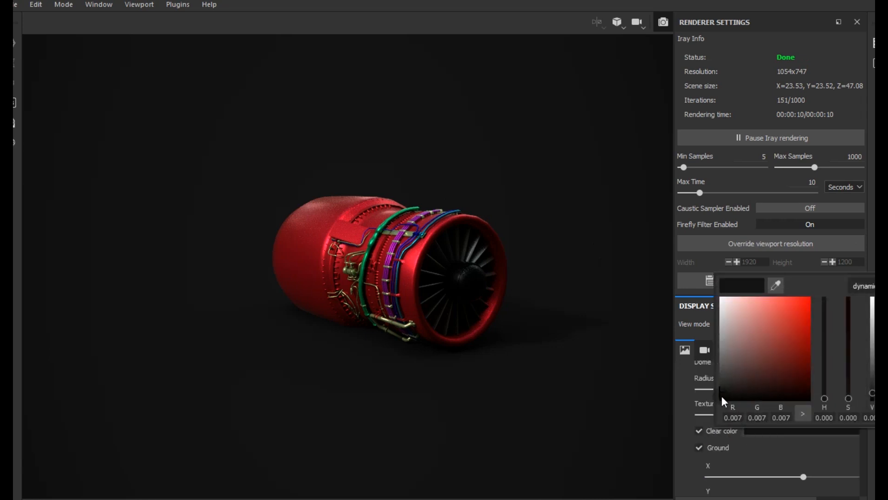
left_click_drag(719, 394, 719, 399)
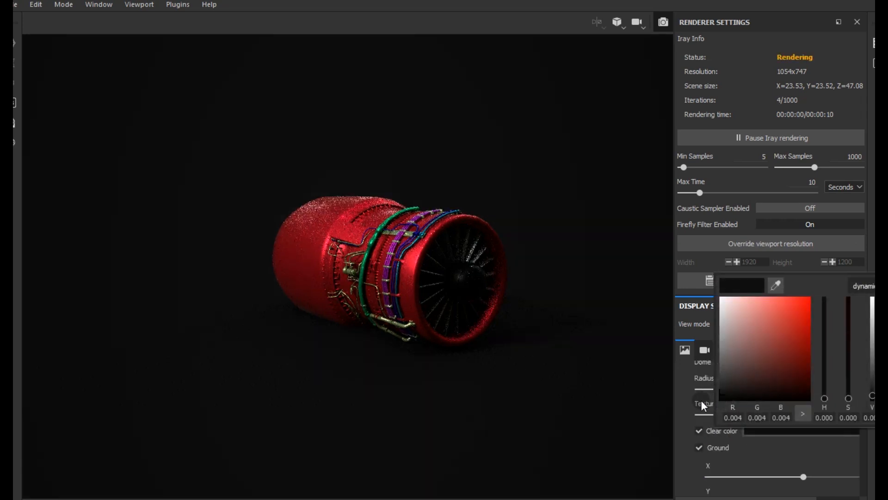
left_click(685, 408)
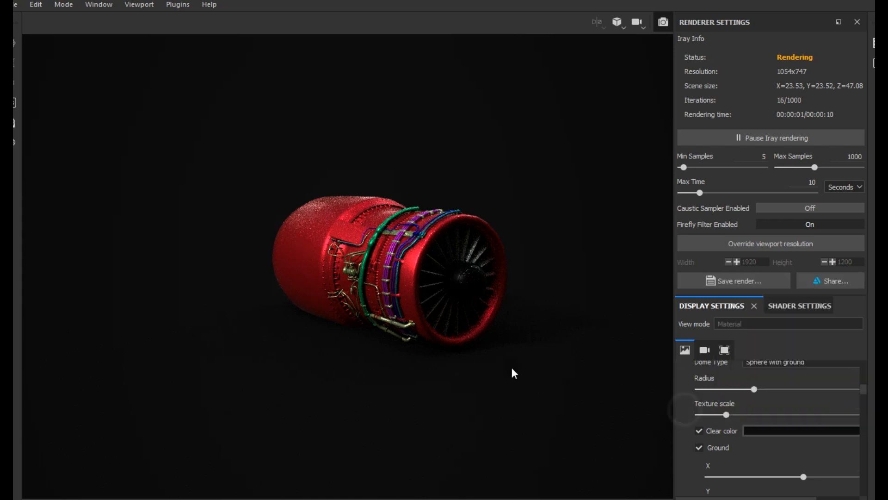
Reframe the engine slightly in the Iray render and adjust the renderer's minimum samples.
middle_click_drag(474, 361, 497, 360, "alt")
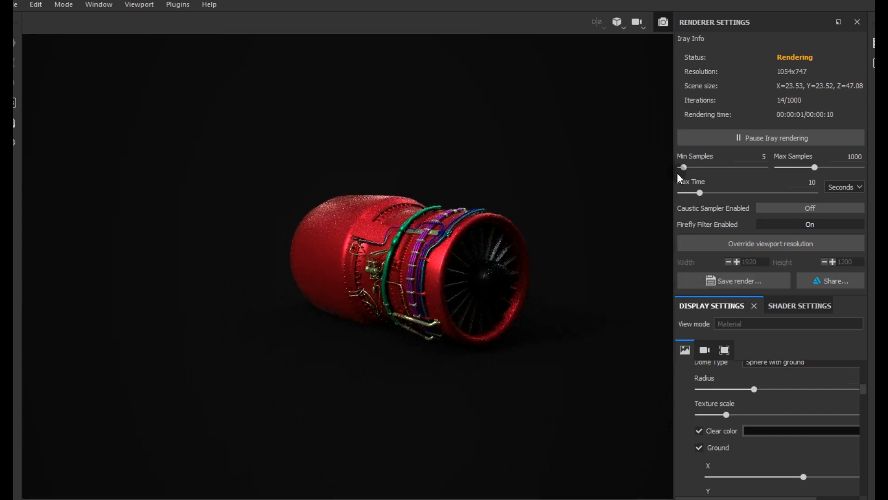
left_click_drag(684, 166, 687, 167)
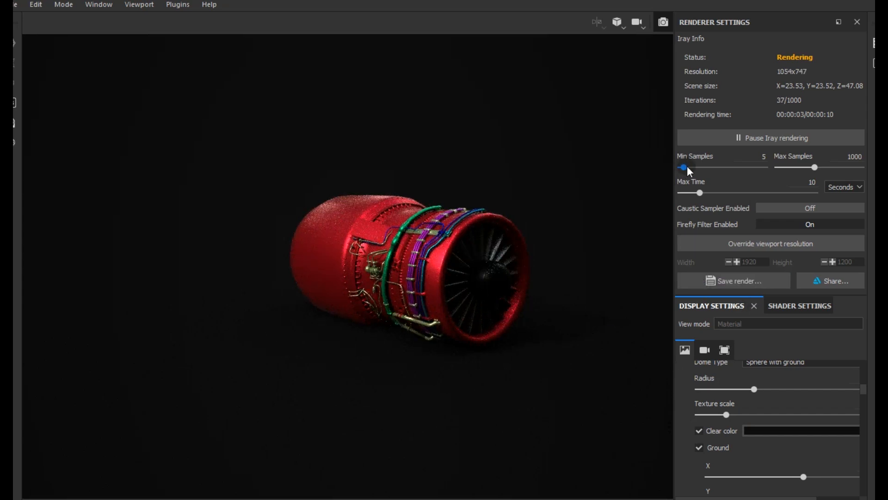